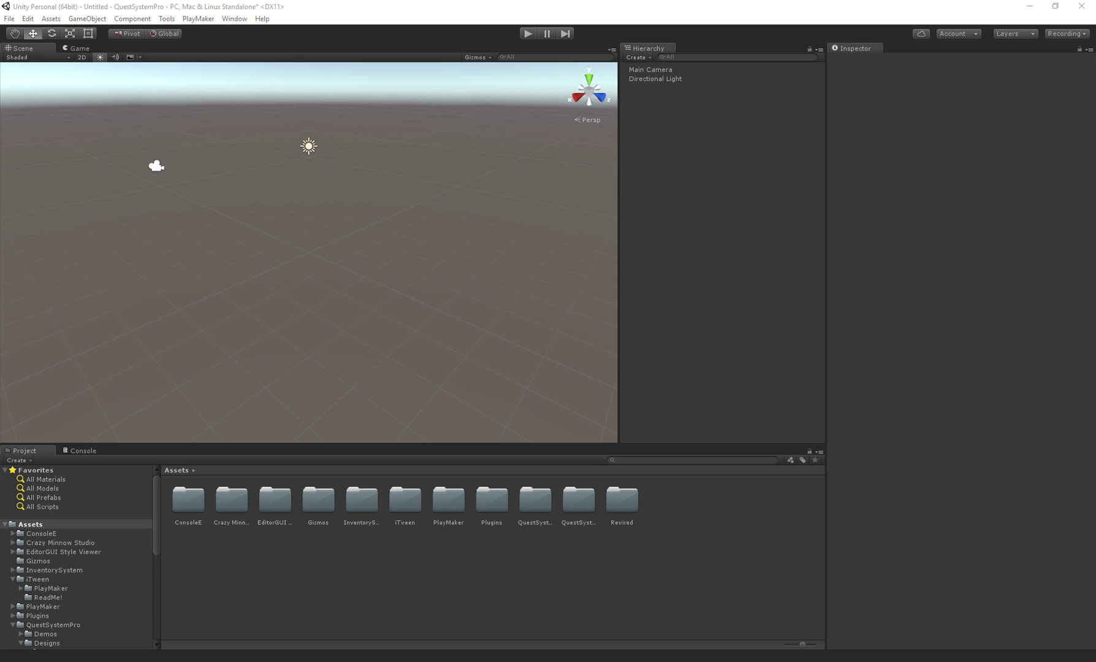
Create an empty game object in the scene and name it _Managers
{"action": "left_click", "coordinate": [638, 57]}
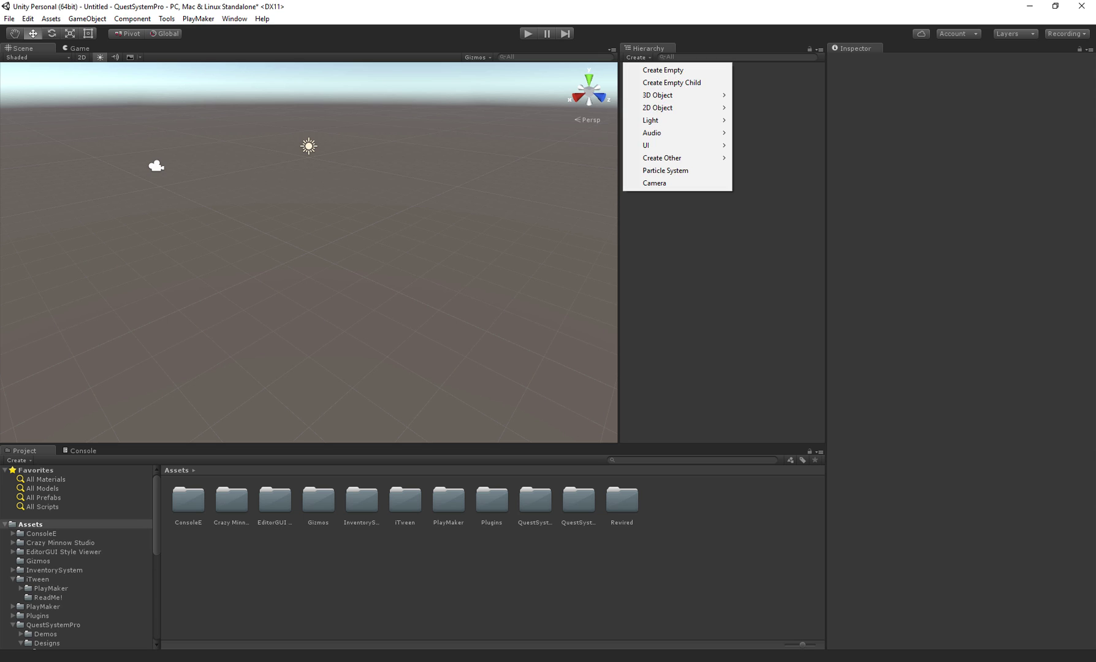
{"action": "left_click", "coordinate": [663, 70]}
{"action": "left_click", "coordinate": [901, 60]}
{"action": "type", "text": "_Managers"}
{"action": "key", "text": "Return"}
Add the Quest Manager component to the _Managers object
{"action": "left_click", "coordinate": [960, 131]}
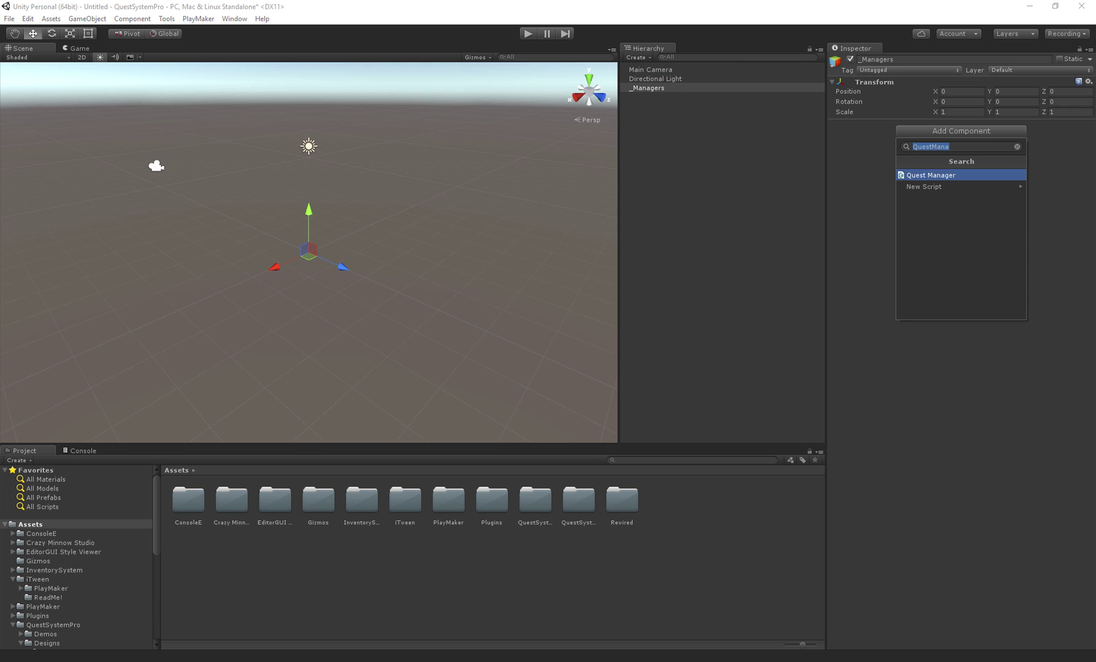
{"action": "type", "text": "QuestMa"}
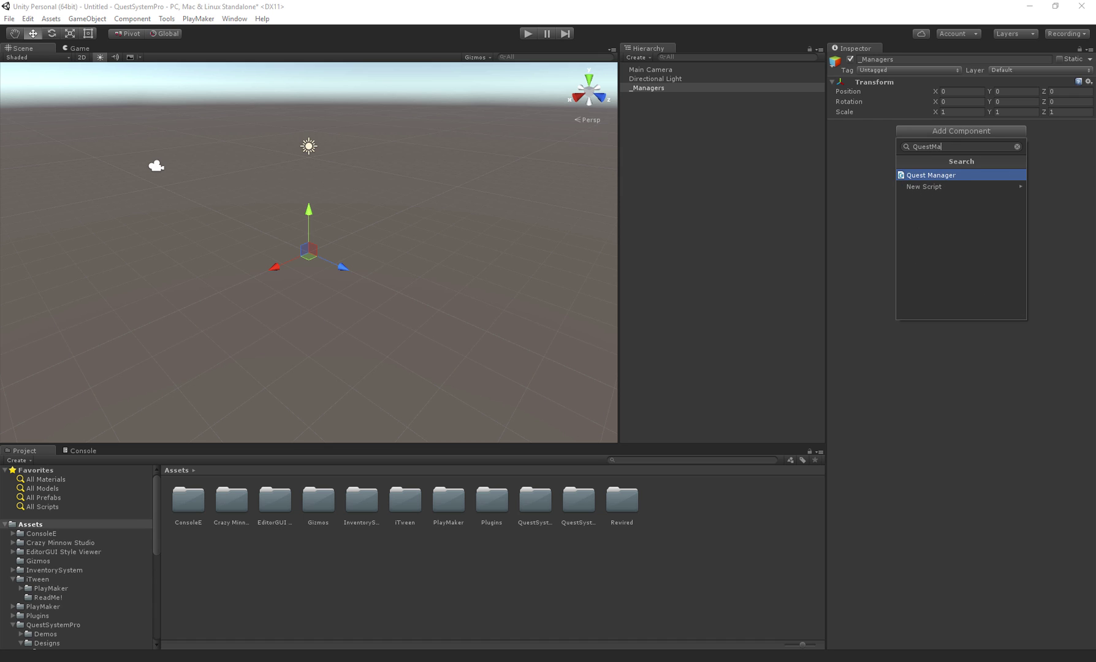
{"action": "key", "text": "Return"}
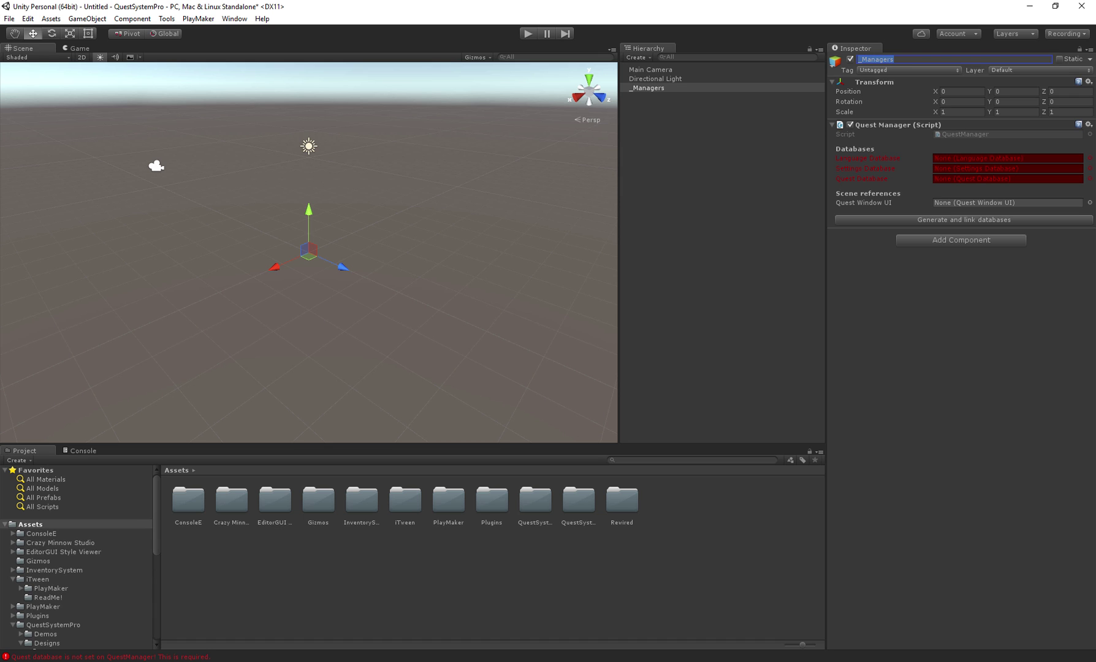
Generate and link the Quest Manager's databases, saving them in a new MyQuestSystemProFiles folder inside Assets
{"action": "left_click", "coordinate": [981, 159]}
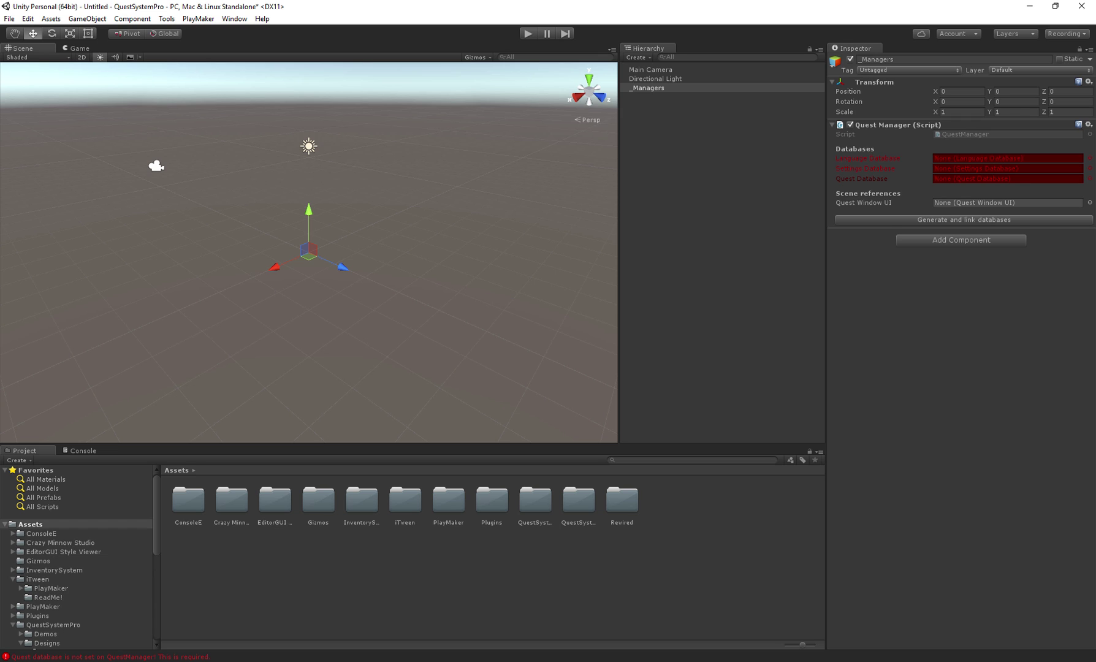
{"action": "left_click", "coordinate": [964, 220]}
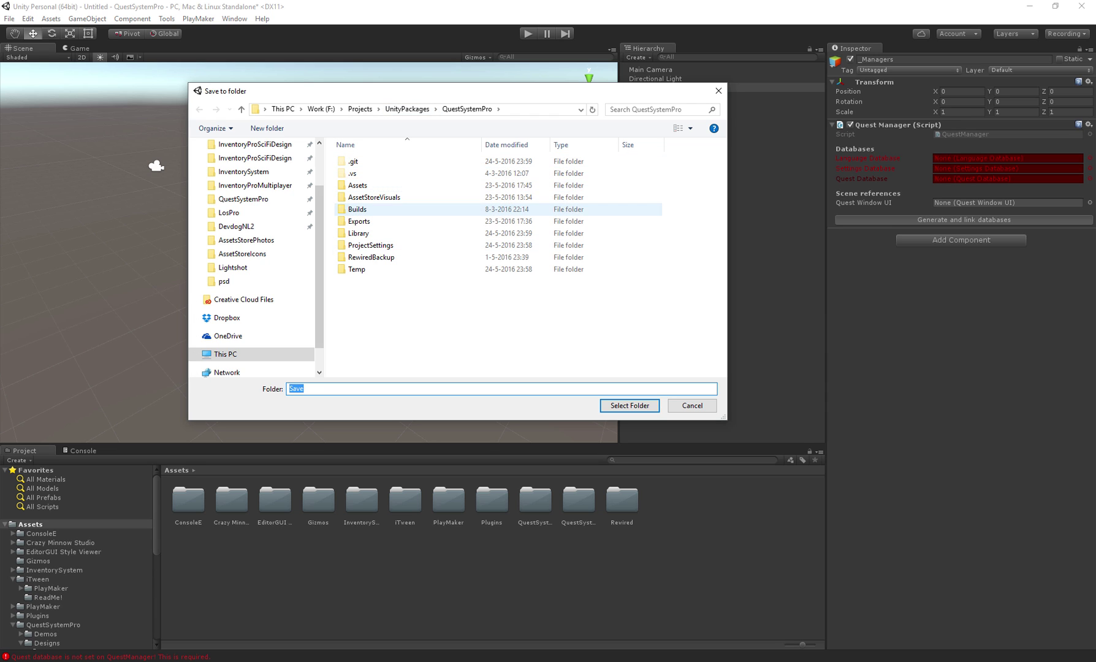
{"action": "double_click", "coordinate": [357, 185]}
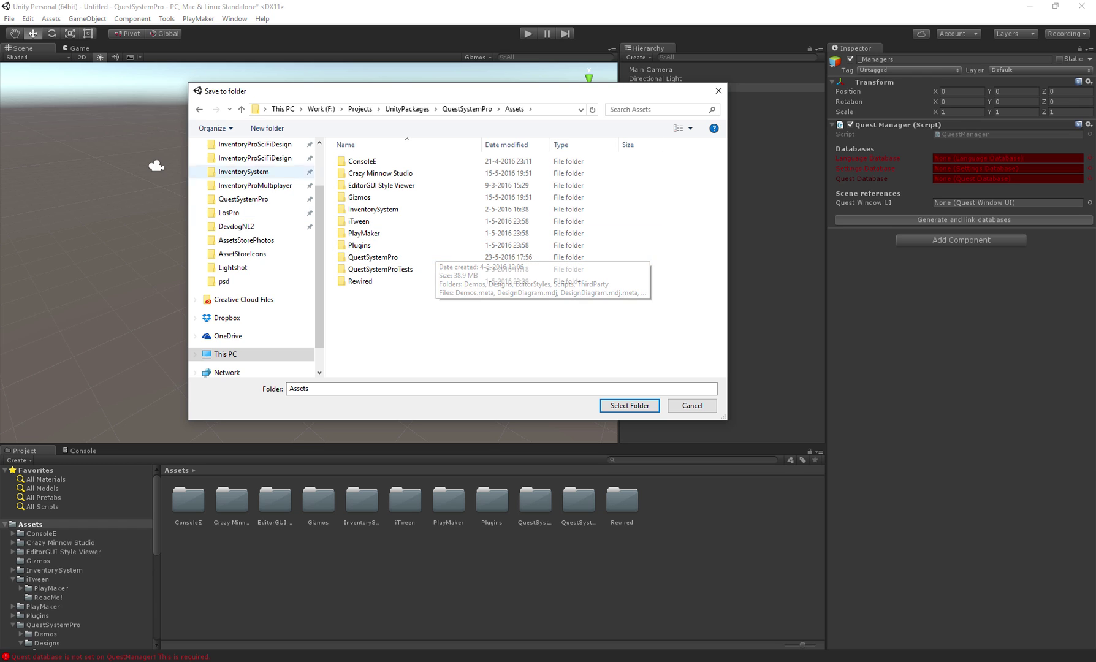
{"action": "left_click", "coordinate": [266, 128]}
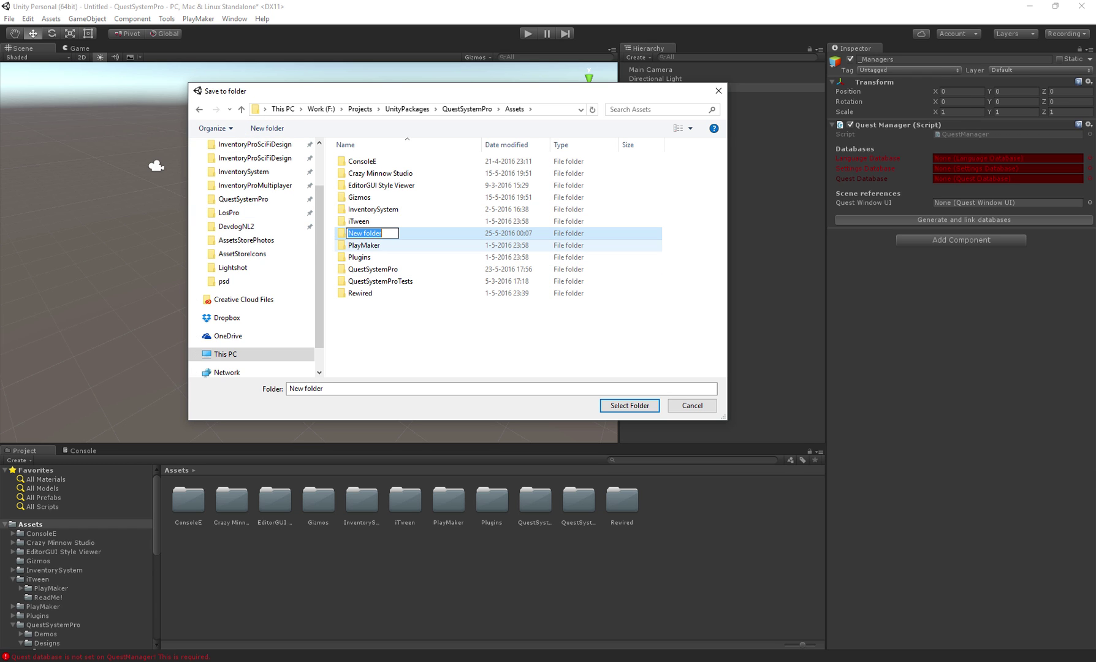
{"action": "type", "text": "MyQuestSystemProFiles"}
{"action": "key", "text": "Return"}
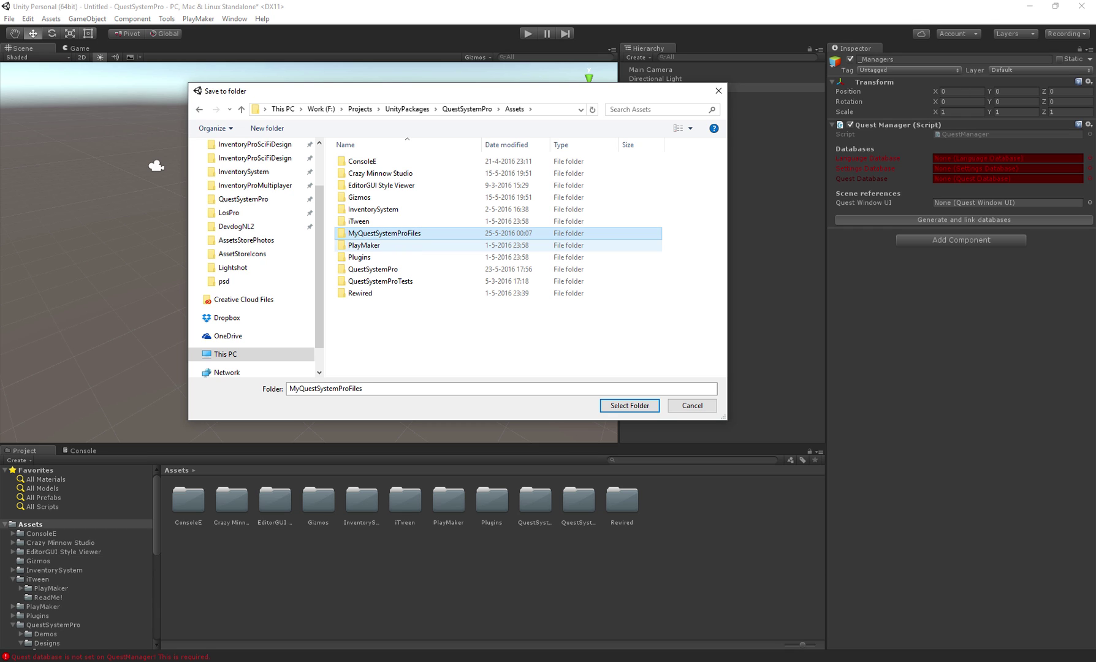
{"action": "key", "text": "Return"}
{"action": "key", "text": "Return"}
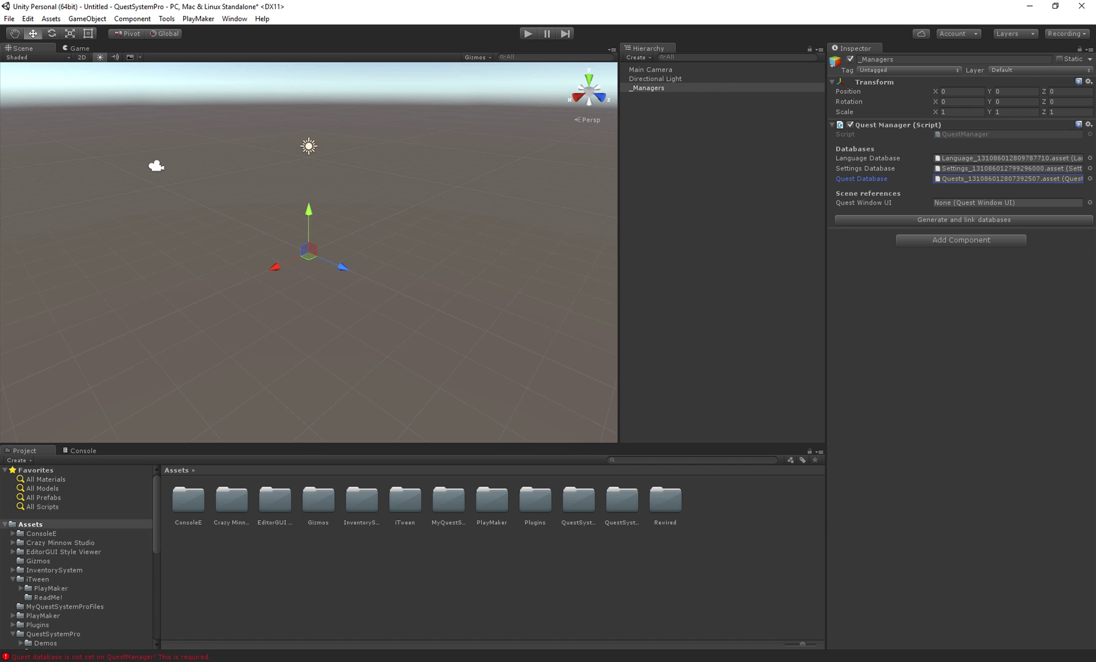
Locate the generated language database asset and examine its message entries, including the Can Not Accept Quest Requires Completed Quest title and message
{"action": "left_click", "coordinate": [1008, 158]}
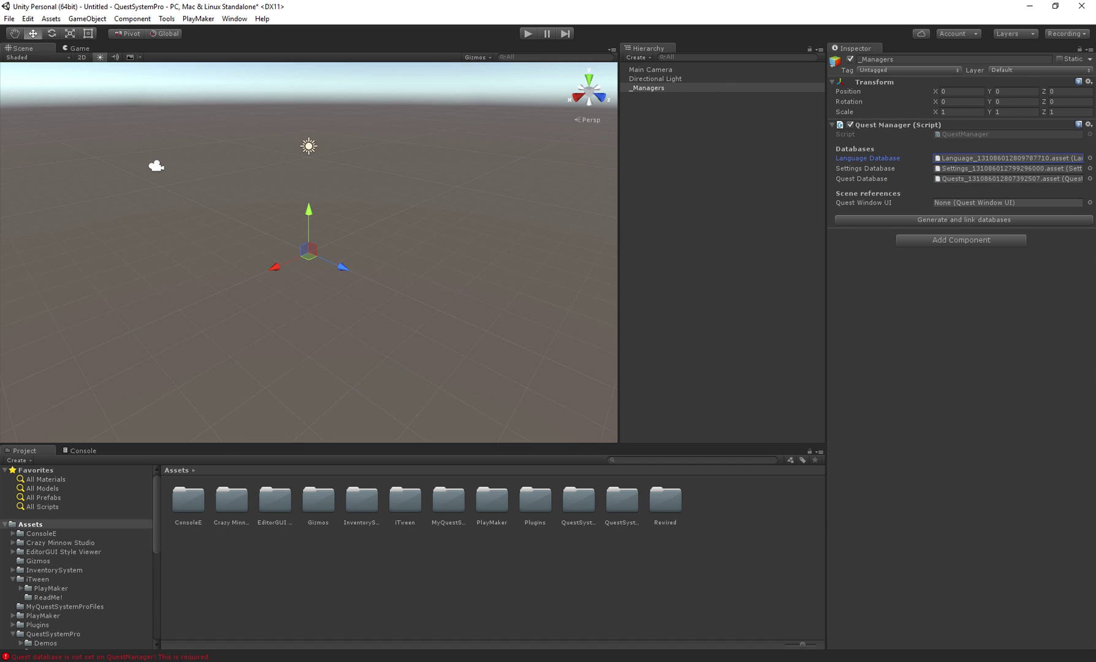
{"action": "left_click", "coordinate": [1008, 158]}
{"action": "left_click", "coordinate": [1008, 158]}
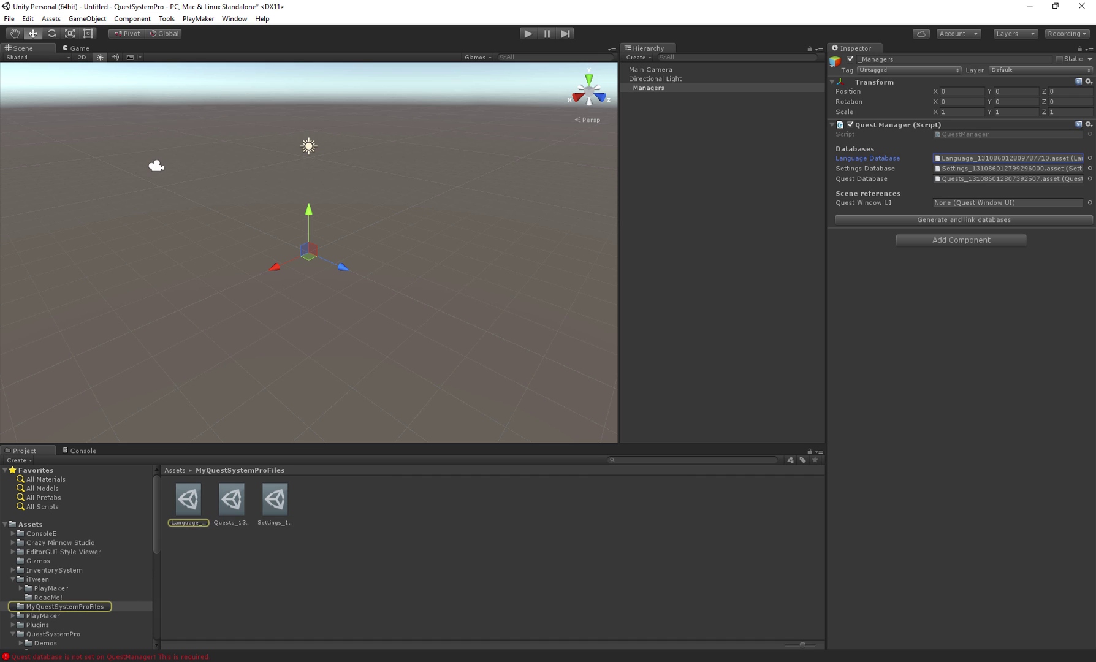
{"action": "left_click", "coordinate": [188, 499]}
{"action": "left_click", "coordinate": [865, 96]}
{"action": "left_click", "coordinate": [866, 96]}
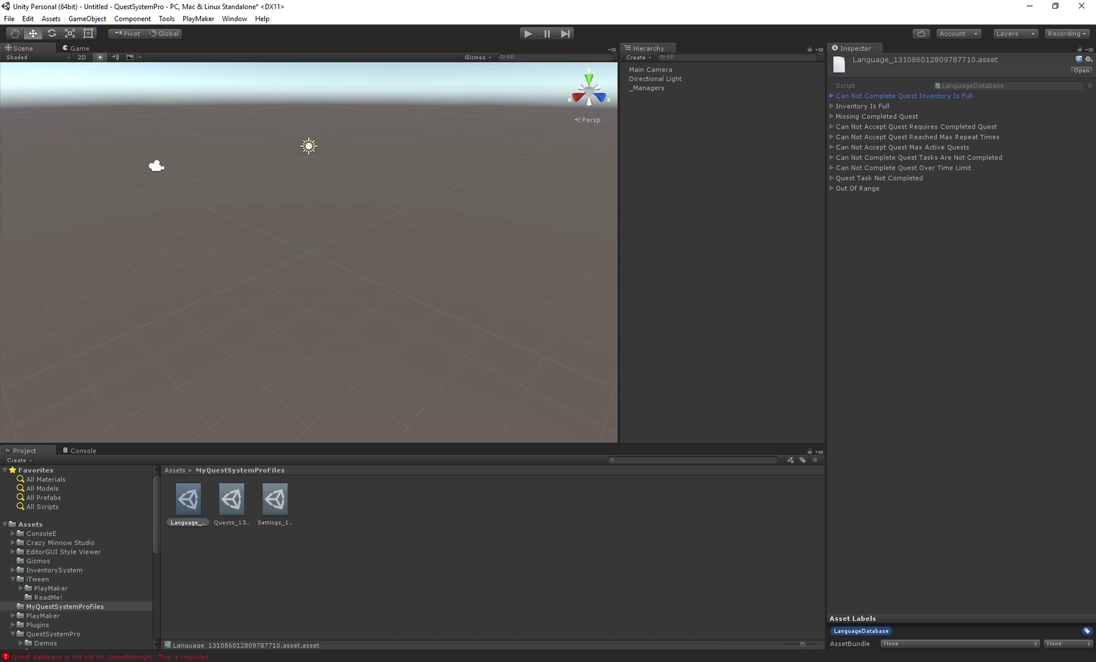
{"action": "left_click_drag", "start_coordinate": [826, 202], "coordinate": [797, 202]}
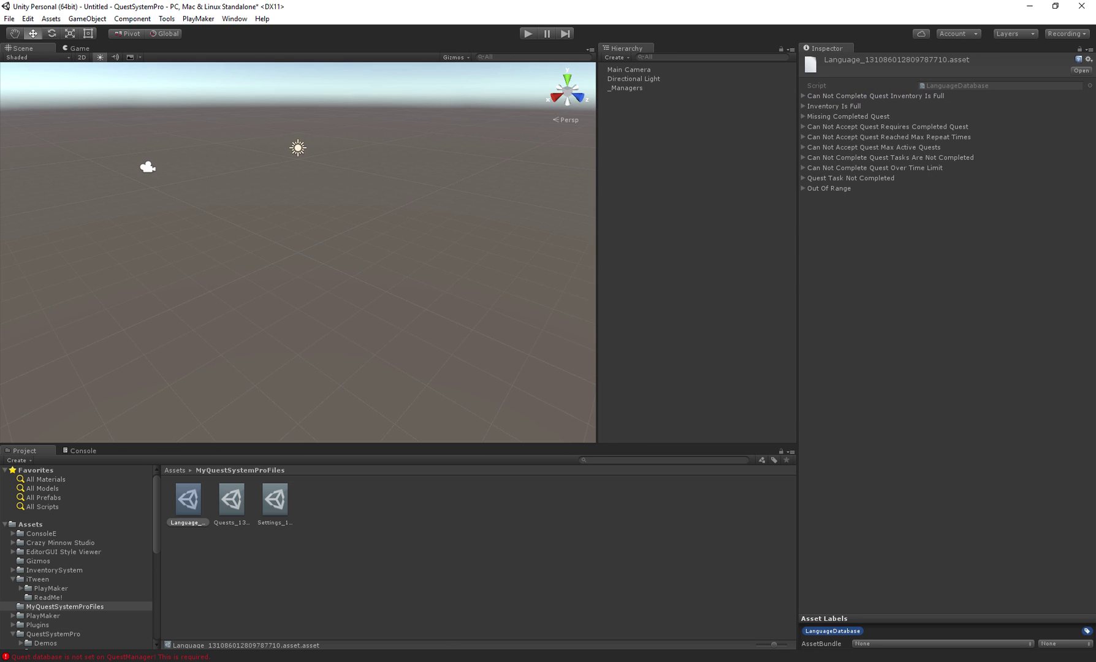
{"action": "left_click", "coordinate": [887, 127]}
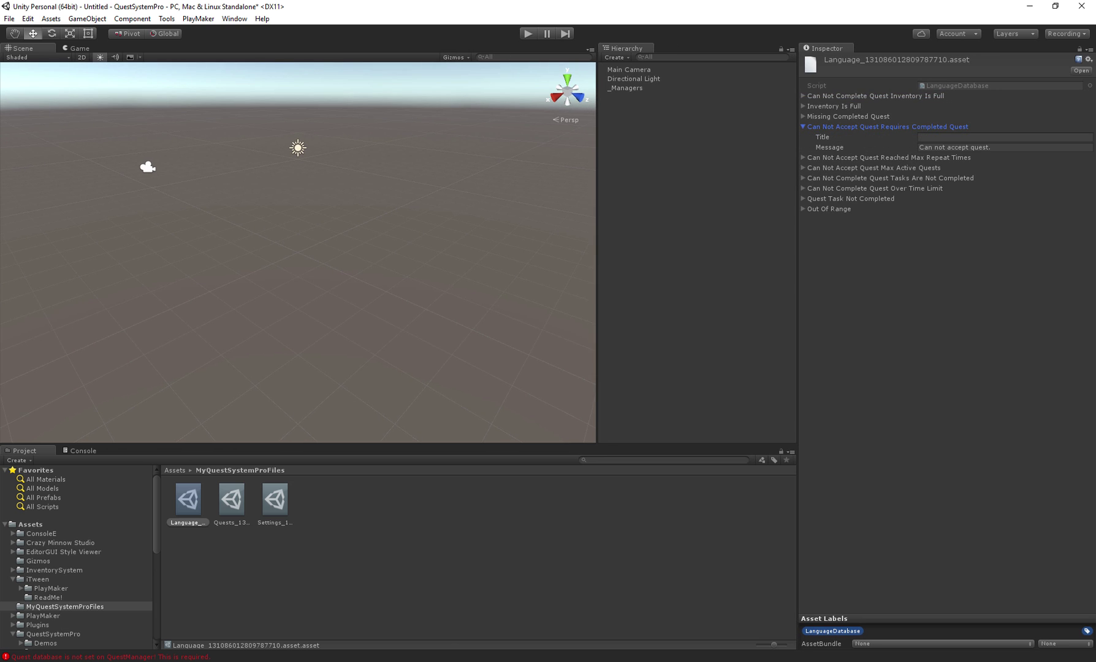
{"action": "key", "text": "Left"}
{"action": "left_click", "coordinate": [828, 188]}
{"action": "left_click", "coordinate": [828, 188]}
Examine the quests and achievements lists of the quest database, and the max active quests and UI prefab fields of the settings database
{"action": "left_click", "coordinate": [232, 500]}
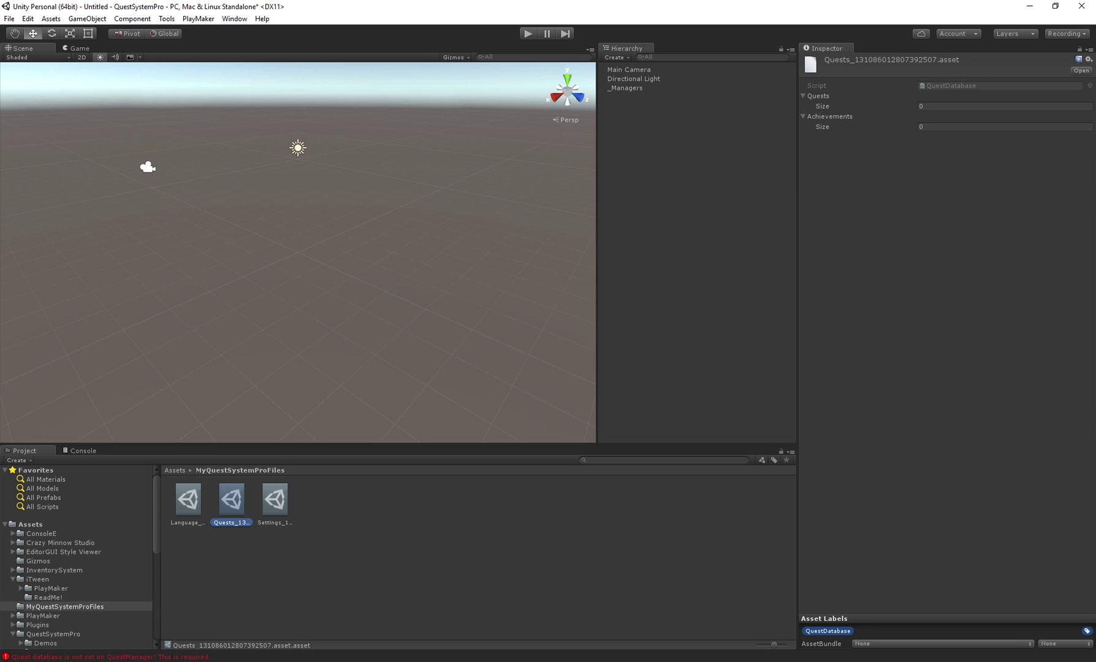
{"action": "left_click", "coordinate": [817, 97]}
{"action": "left_click", "coordinate": [817, 96]}
{"action": "left_click", "coordinate": [817, 96]}
{"action": "left_click", "coordinate": [821, 106]}
{"action": "left_click", "coordinate": [275, 500]}
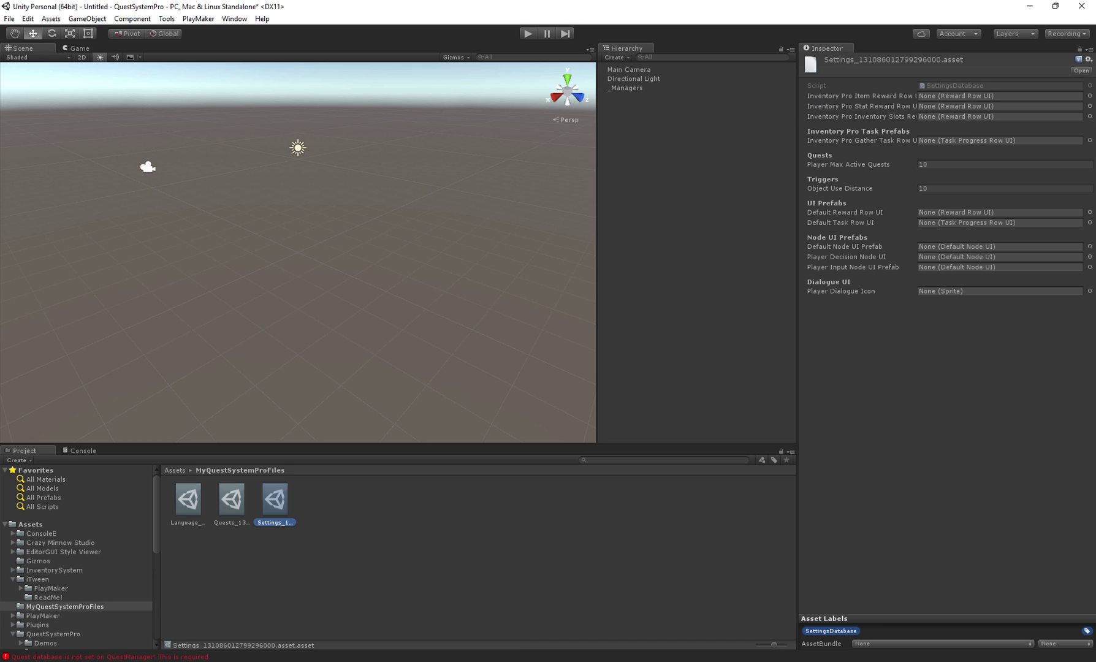
{"action": "left_click", "coordinate": [848, 164]}
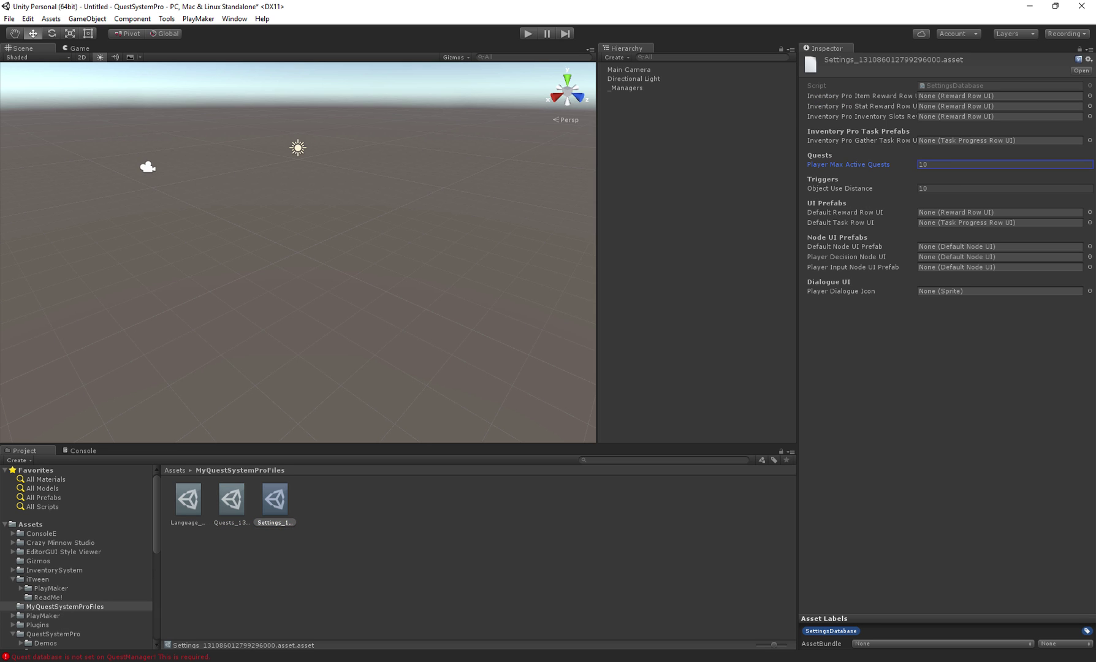
{"action": "left_click", "coordinate": [956, 164]}
{"action": "left_click", "coordinate": [956, 212]}
{"action": "left_click", "coordinate": [956, 223]}
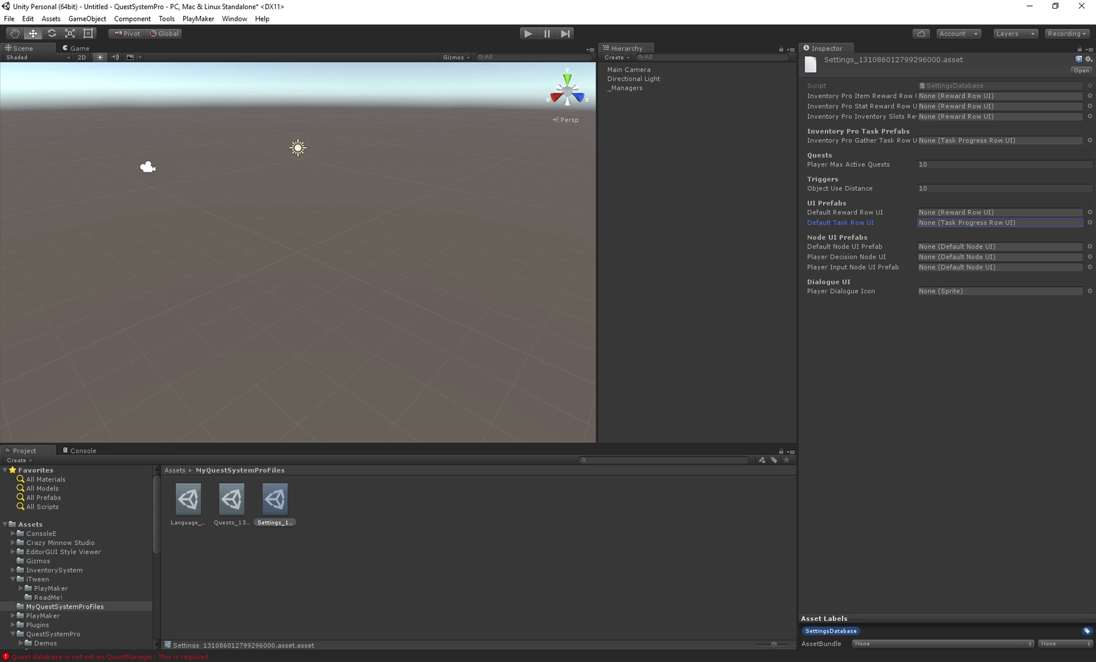
Move the _Managers object above Main Camera in the scene hierarchy
{"action": "left_click", "coordinate": [448, 560]}
{"action": "left_click", "coordinate": [625, 88]}
{"action": "left_click_drag", "start_coordinate": [625, 88], "coordinate": [625, 66]}
Open the Quest System Pro main editor and create a new quest of type Quest
{"action": "left_click", "coordinate": [166, 18]}
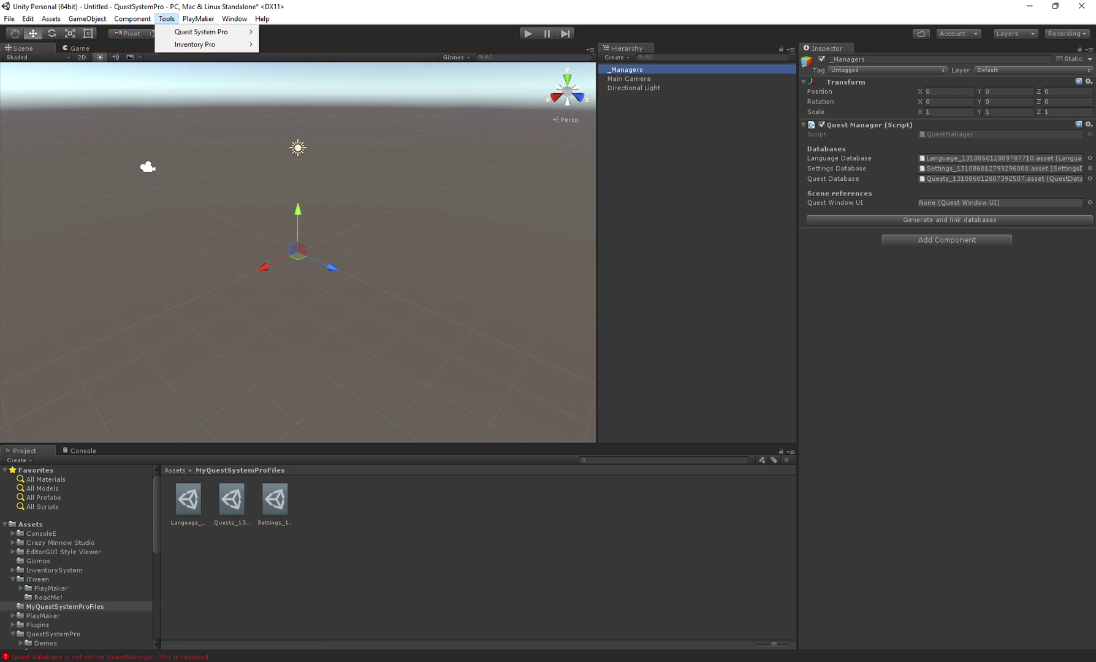
{"action": "mouse_move", "coordinate": [202, 32]}
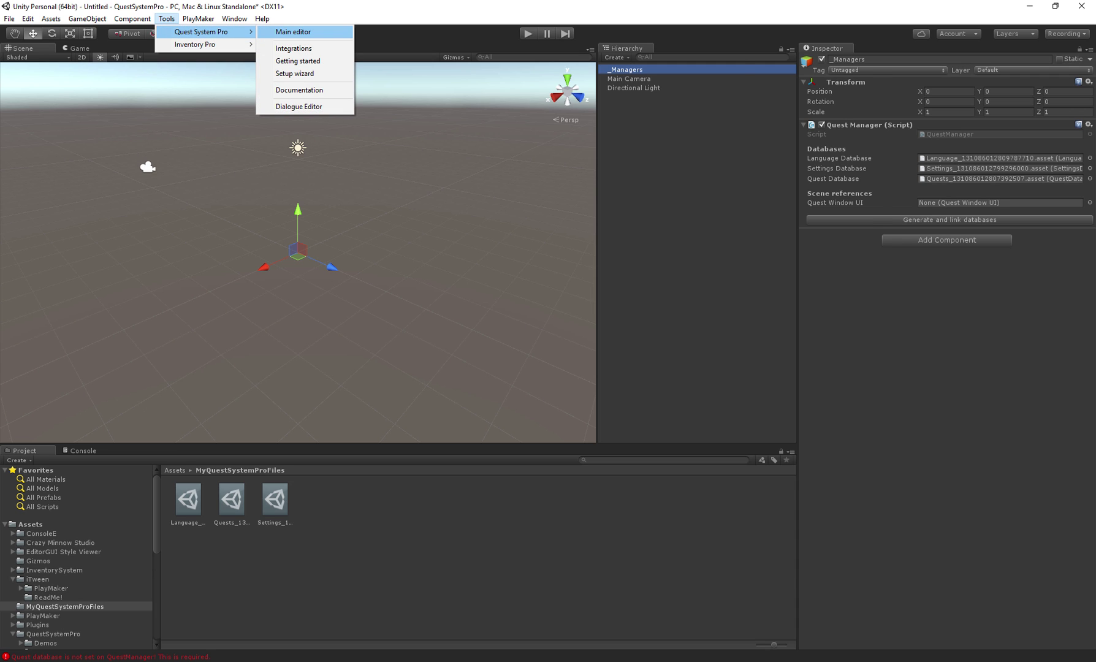
{"action": "left_click", "coordinate": [293, 31]}
{"action": "left_click_drag", "start_coordinate": [380, 77], "coordinate": [398, 71]}
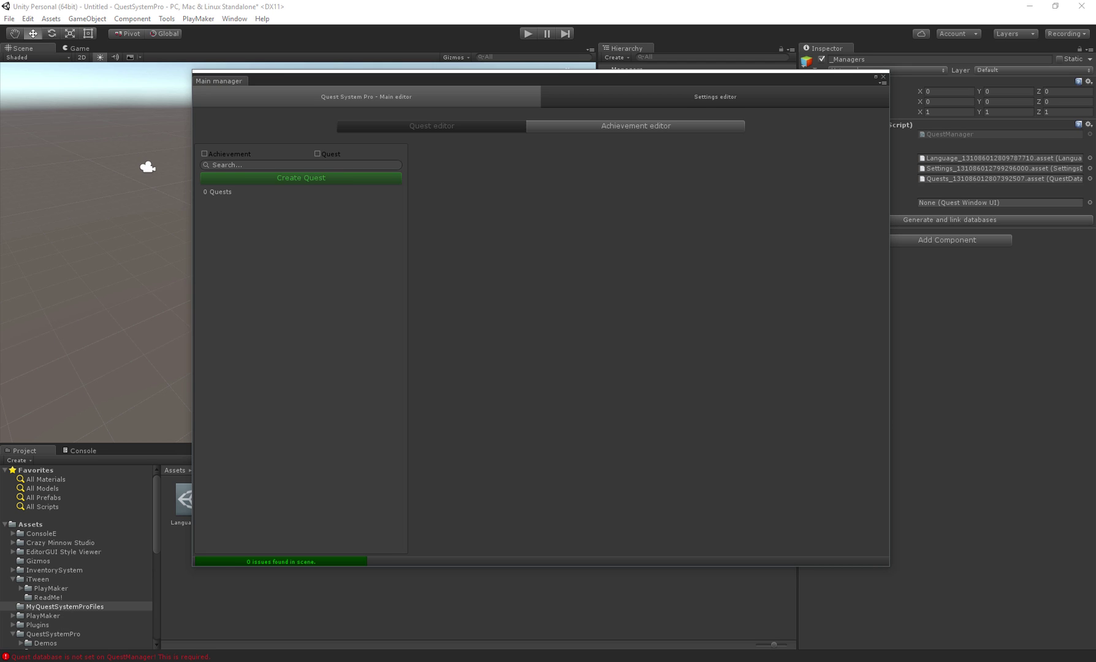
{"action": "left_click", "coordinate": [301, 178]}
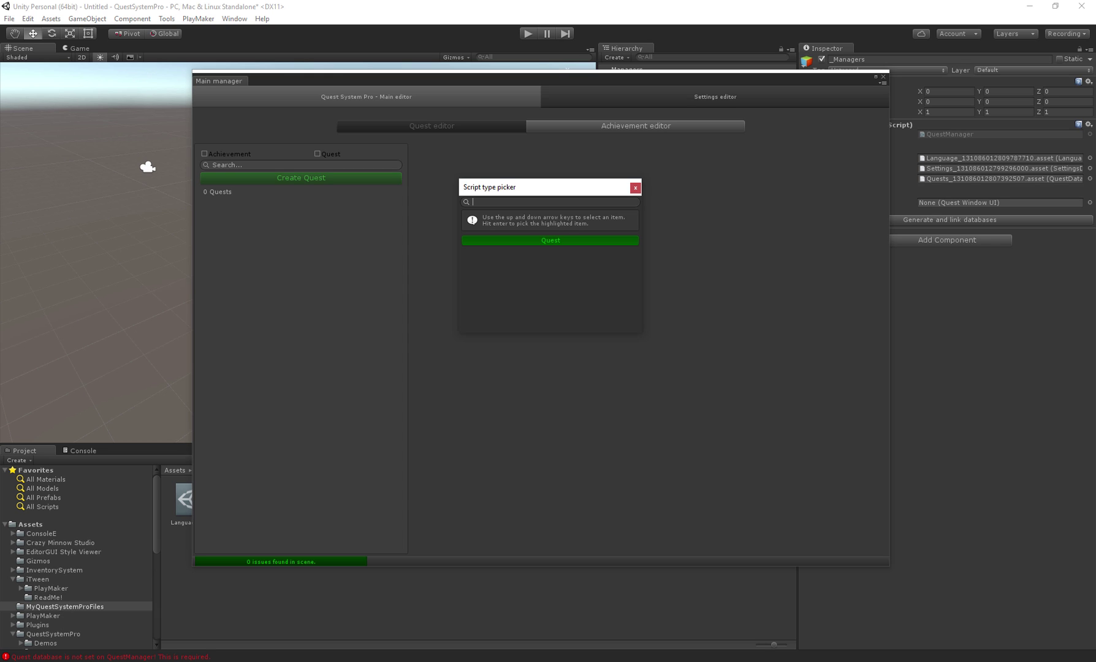
{"action": "key", "text": "Return"}
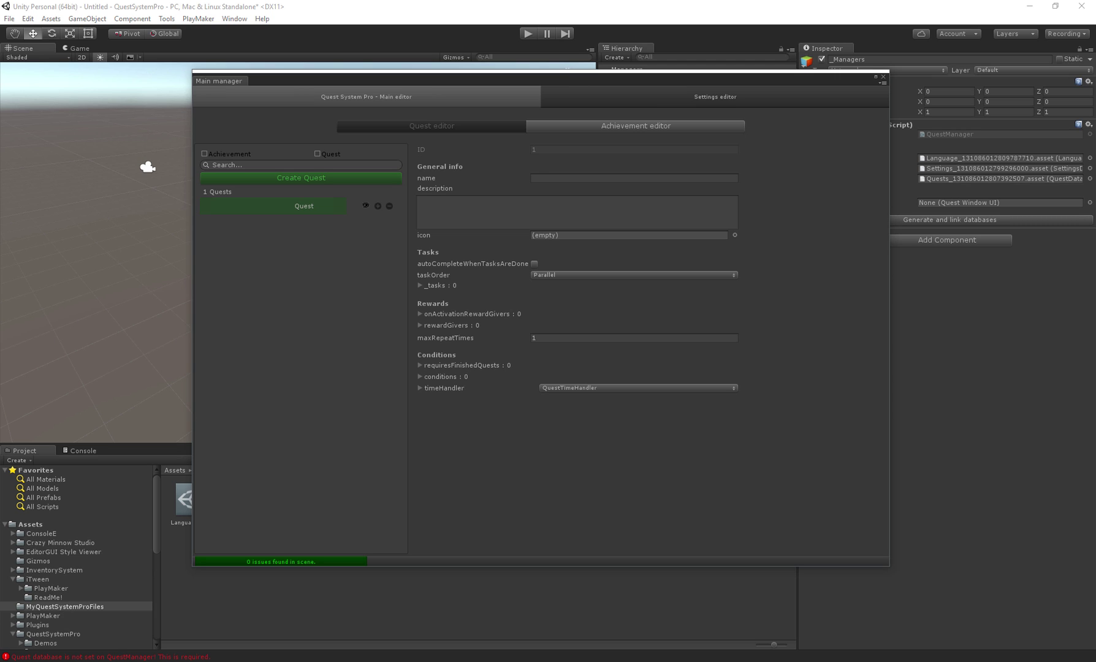
Name the new quest "Gather Quest" and give it the description "Gather some items"
{"action": "left_click", "coordinate": [634, 178]}
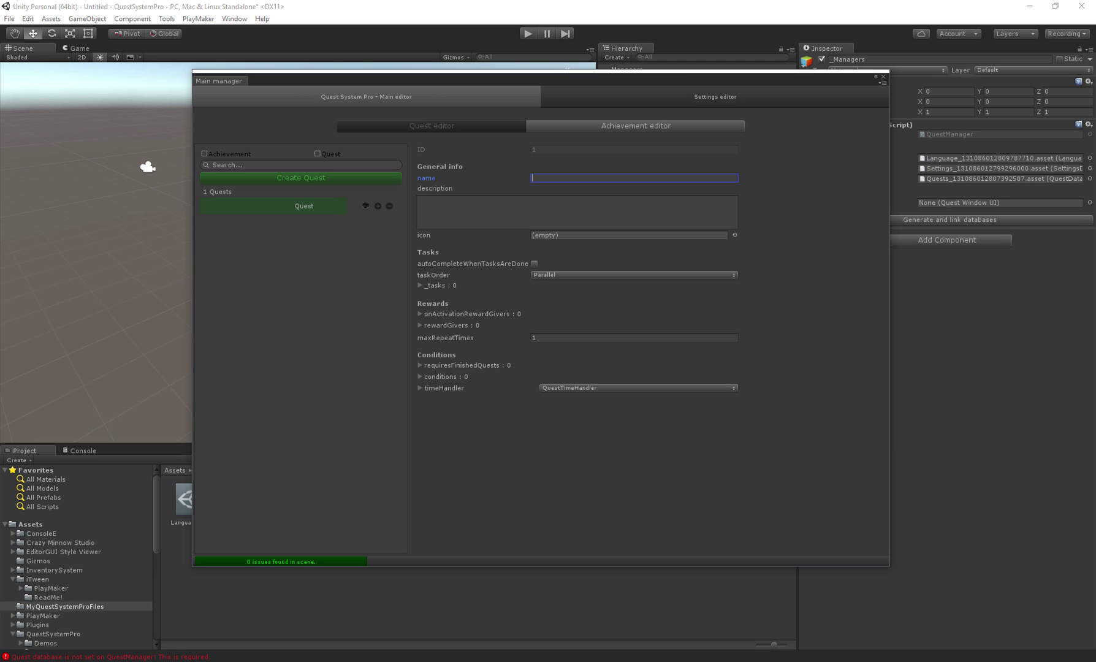
{"action": "type", "text": "Ki"}
{"action": "key", "text": "BackSpace"}
{"action": "type", "text": "Gather Quest"}
{"action": "key", "text": "Tab"}
{"action": "type", "text": "Gather some items"}
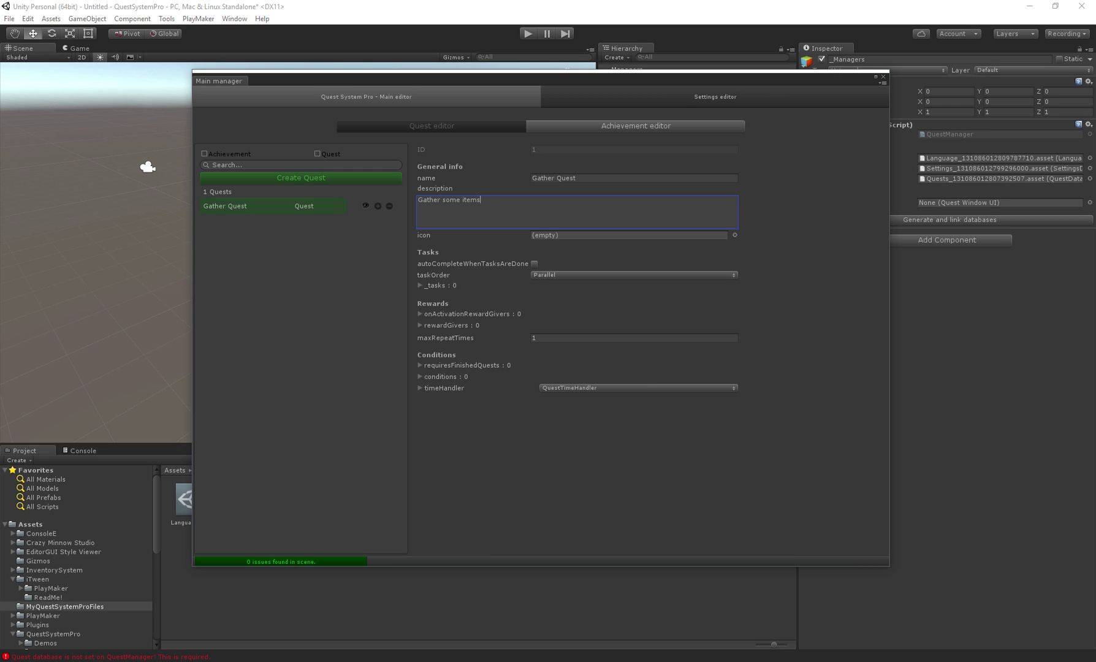
Expand the quest's task list and choose Parallel as the task order after reviewing the available options
{"action": "key", "text": "Tab"}
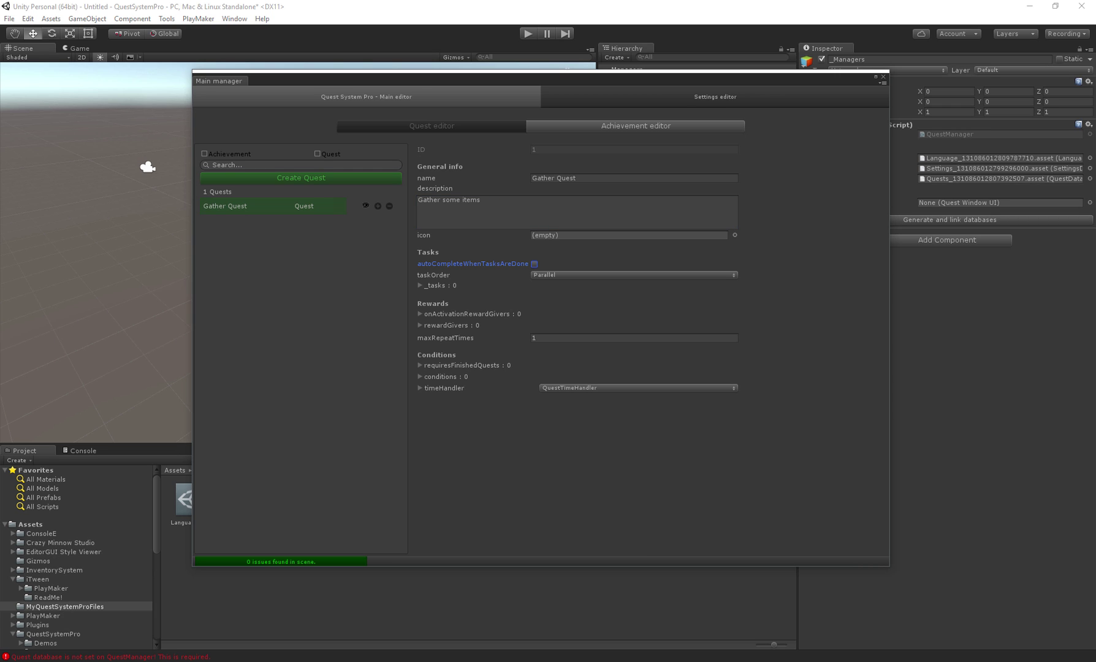
{"action": "key", "text": "Tab"}
{"action": "key", "text": "Right"}
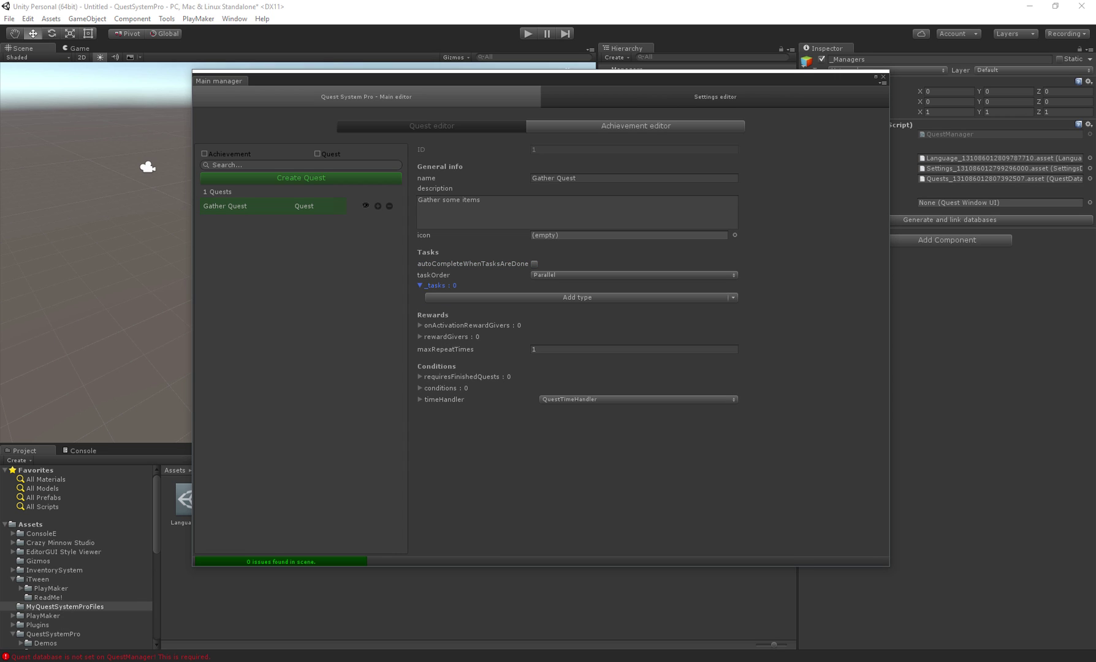
{"action": "key", "text": "shift+Tab"}
{"action": "key", "text": "Tab"}
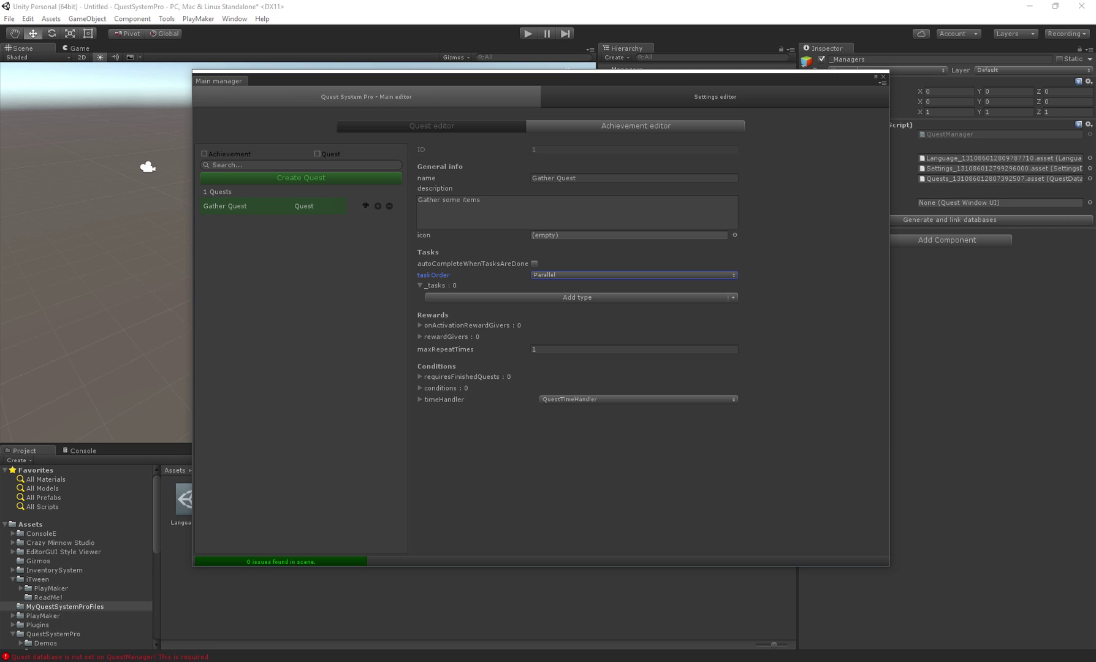
{"action": "key", "text": "space"}
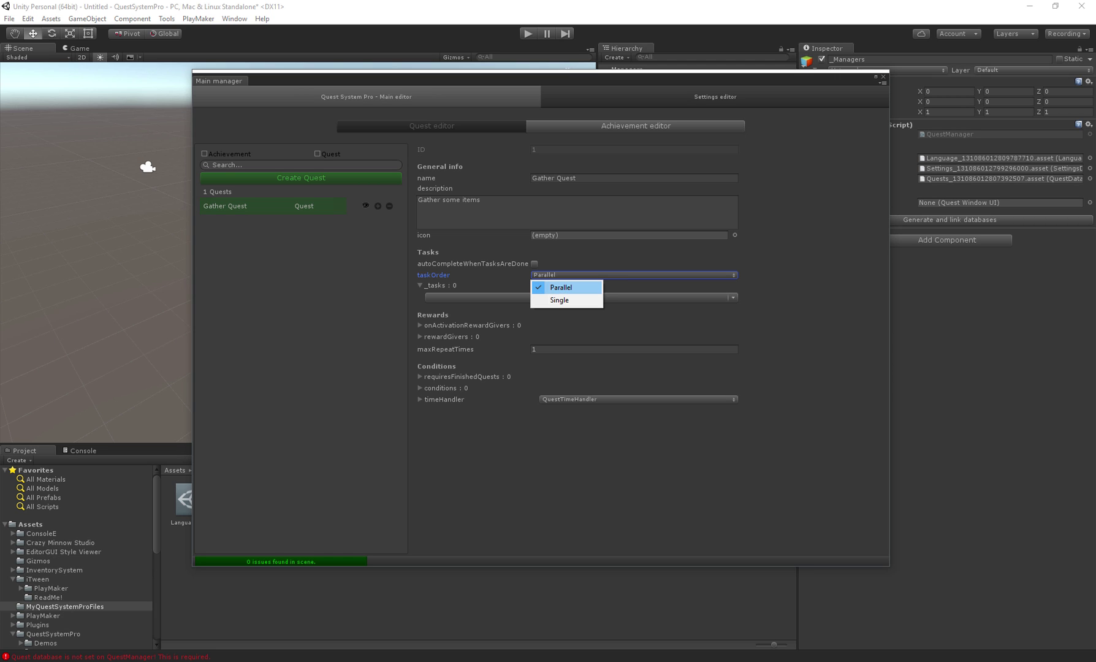
{"action": "key", "text": "Down"}
{"action": "key", "text": "Up"}
{"action": "key", "text": "Down"}
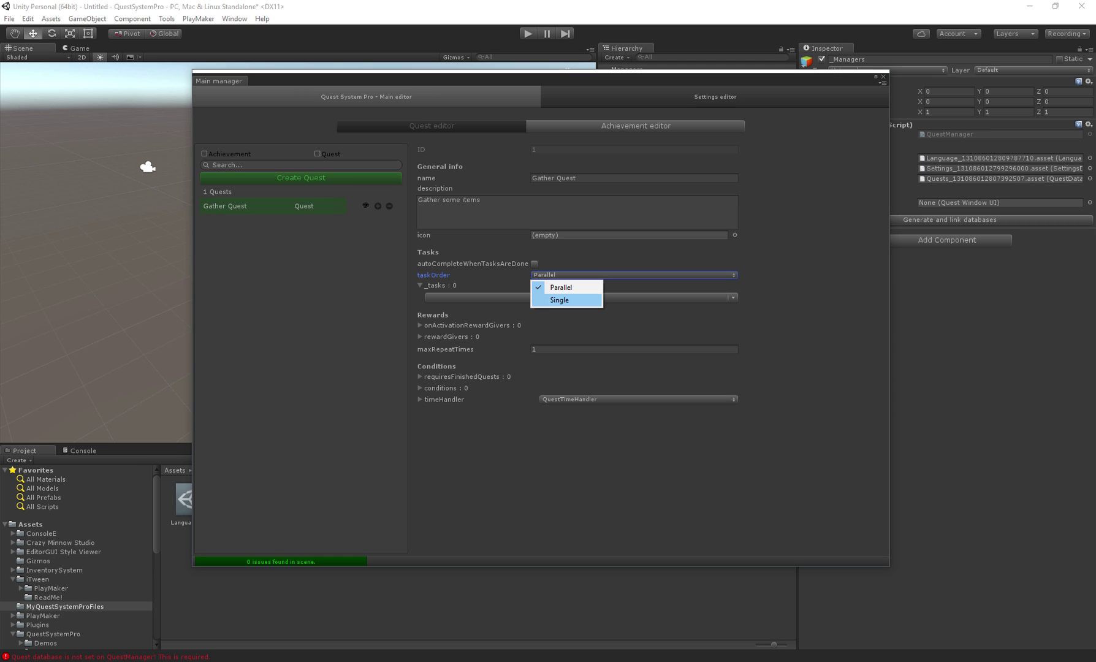
{"action": "key", "text": "Up"}
{"action": "key", "text": "Return"}
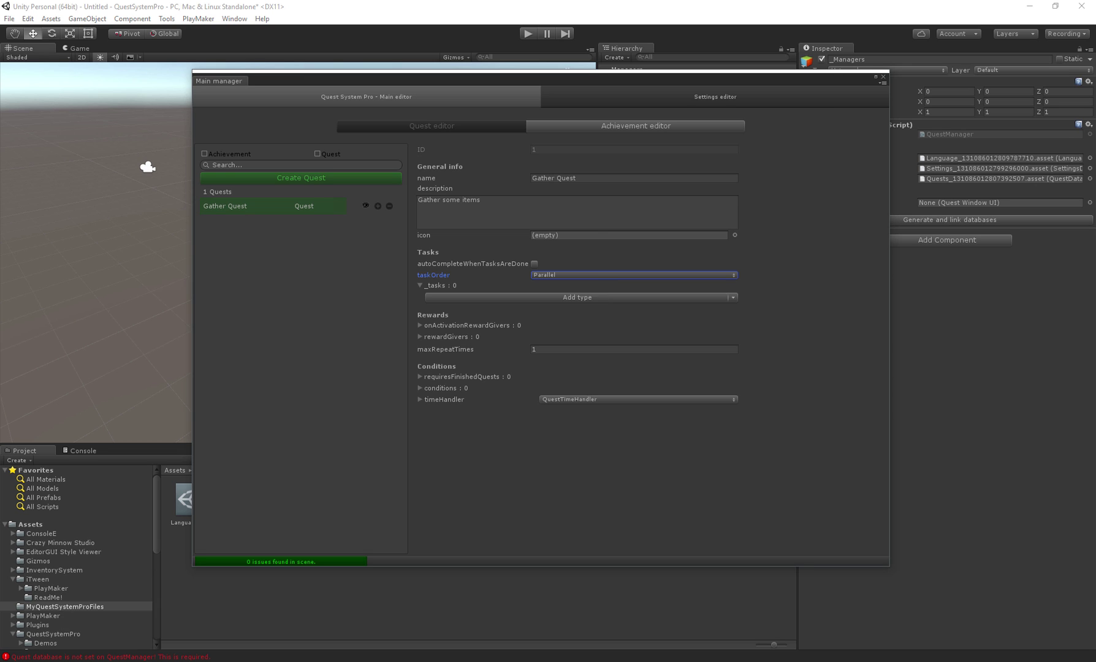
Add two tasks of type Task to the Gather Quest and expand both elements' settings
{"action": "left_click", "coordinate": [577, 298]}
{"action": "left_click", "coordinate": [421, 286]}
{"action": "left_click", "coordinate": [576, 310]}
{"action": "left_click", "coordinate": [429, 307]}
{"action": "left_click", "coordinate": [429, 297]}
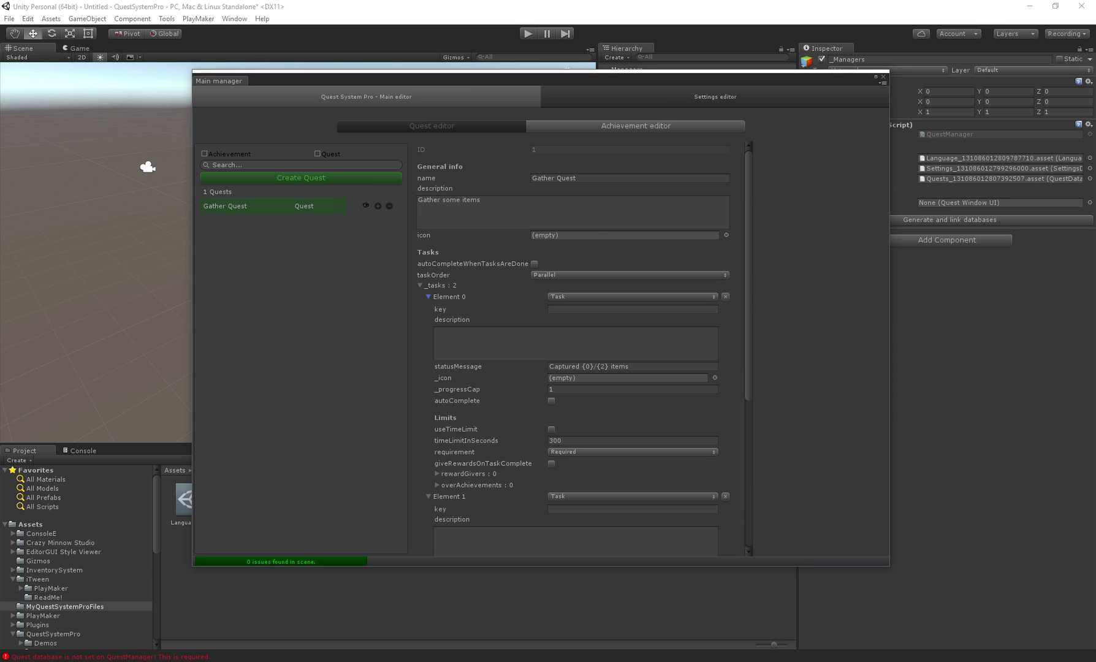
Try the Single task order for the quest, switching back to Parallel
{"action": "scroll", "coordinate": [582, 349], "scroll_direction": "down", "scroll_amount": 2}
{"action": "left_click", "coordinate": [569, 217]}
{"action": "left_click", "coordinate": [567, 230]}
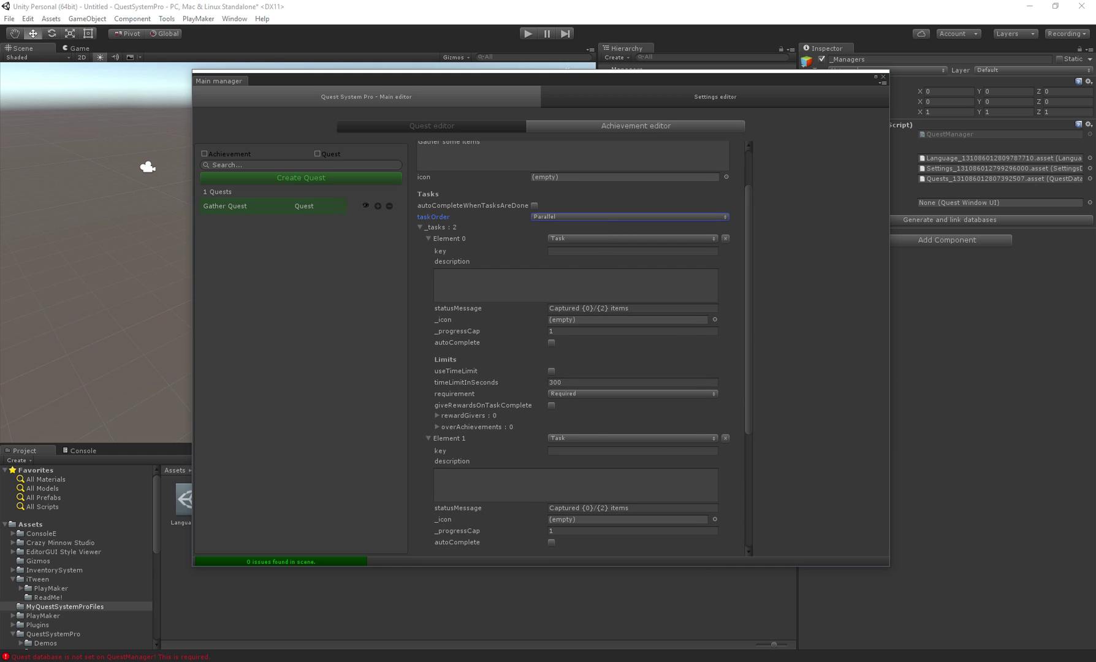
{"action": "left_click", "coordinate": [456, 371]}
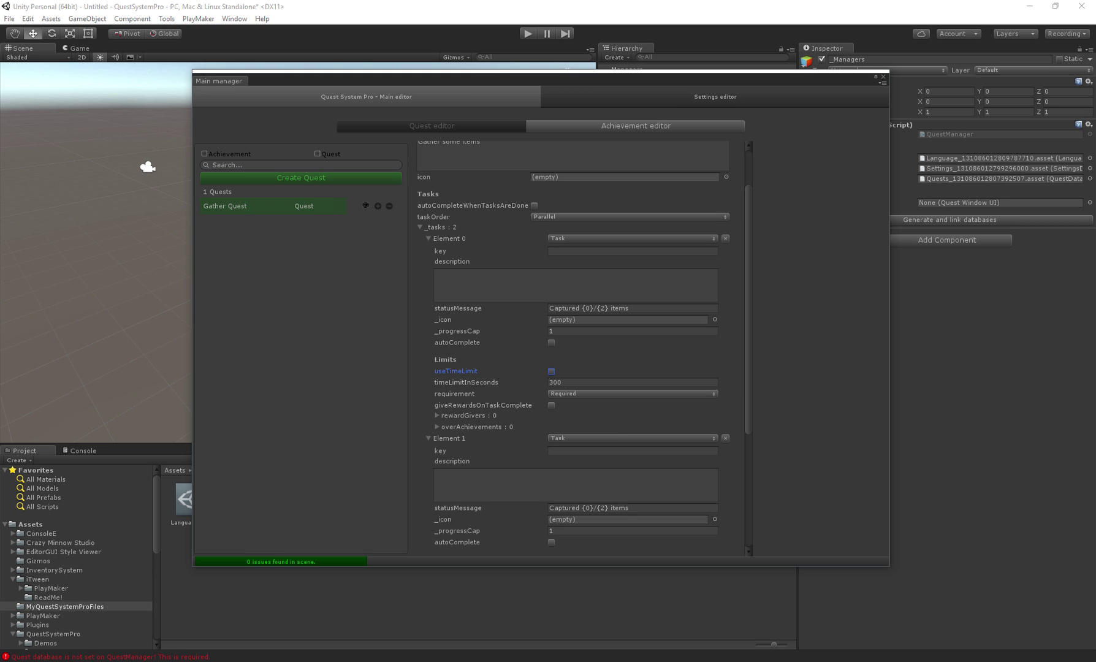
{"action": "left_click", "coordinate": [569, 217]}
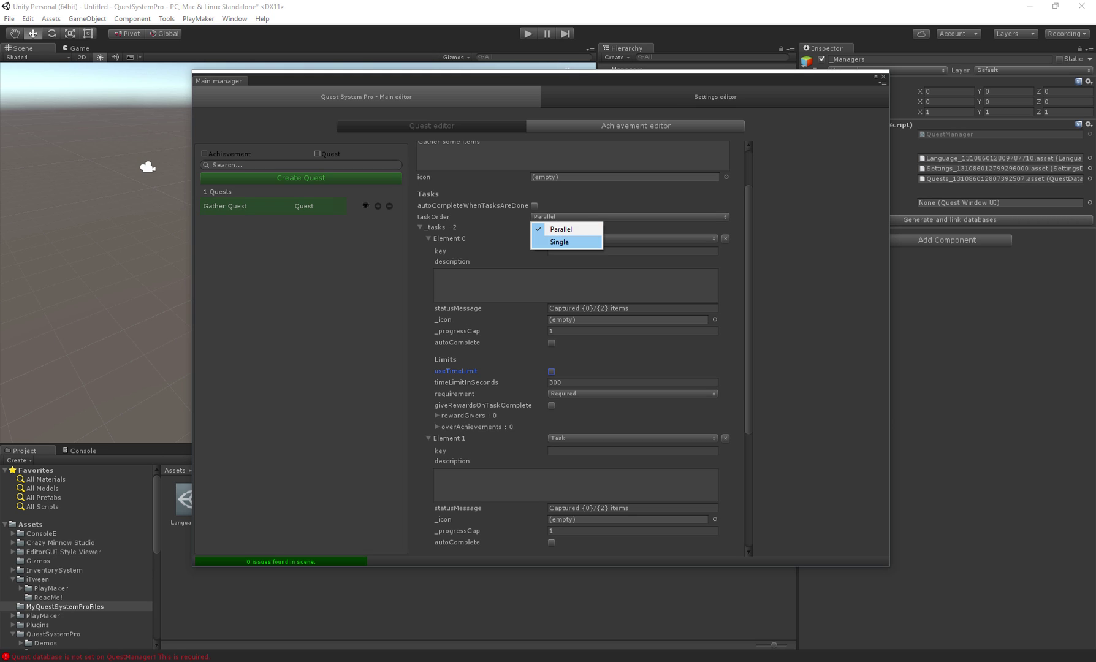
{"action": "left_click", "coordinate": [559, 242]}
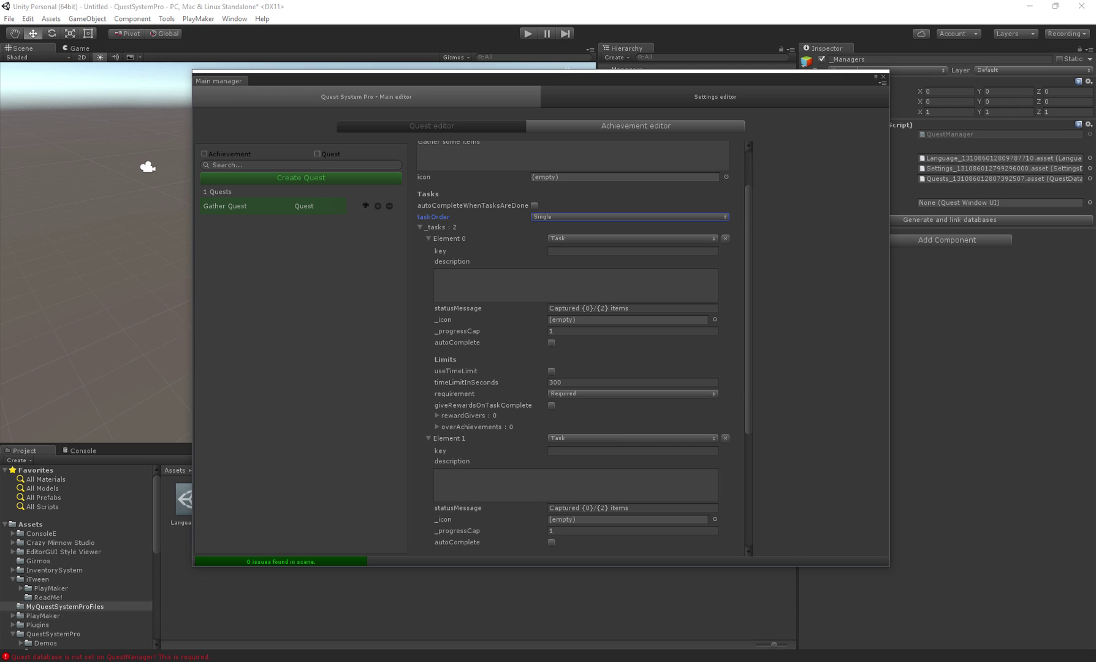
{"action": "left_click", "coordinate": [564, 217]}
{"action": "left_click", "coordinate": [561, 228]}
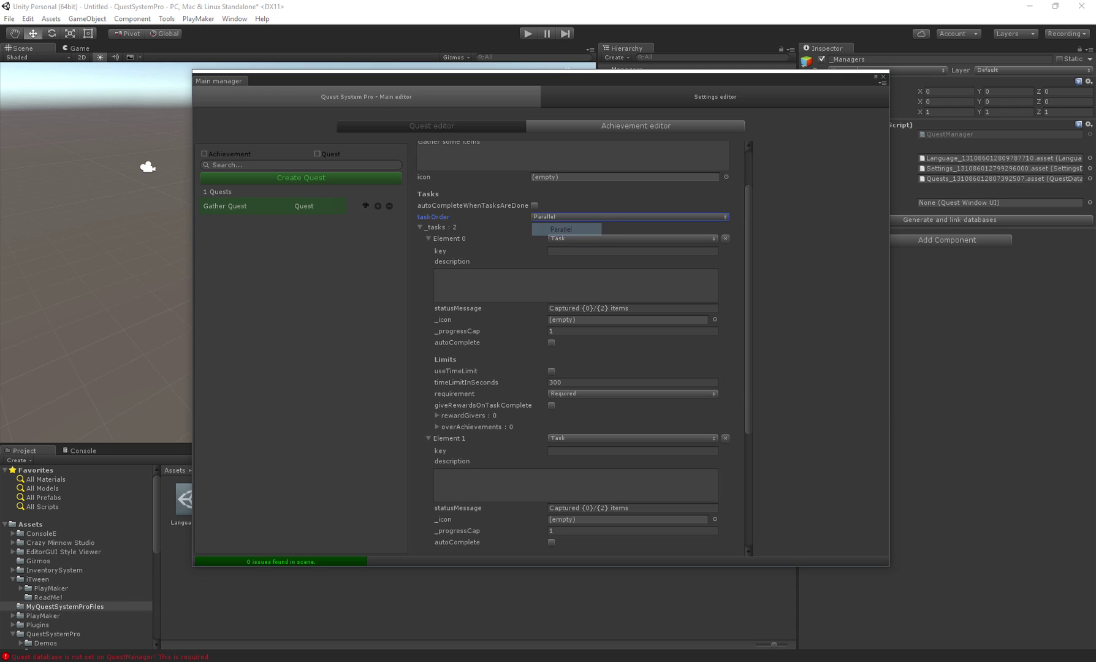
Remove the quest's second task and set the remaining task's key to "Main"
{"action": "left_click", "coordinate": [725, 438]}
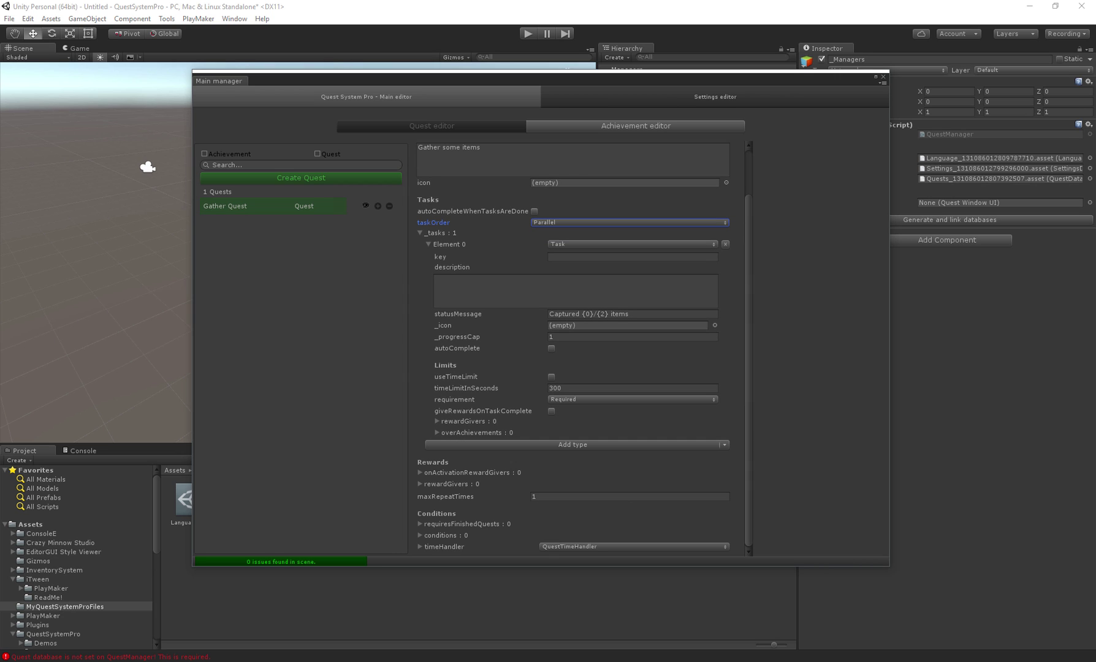
{"action": "left_click", "coordinate": [633, 257]}
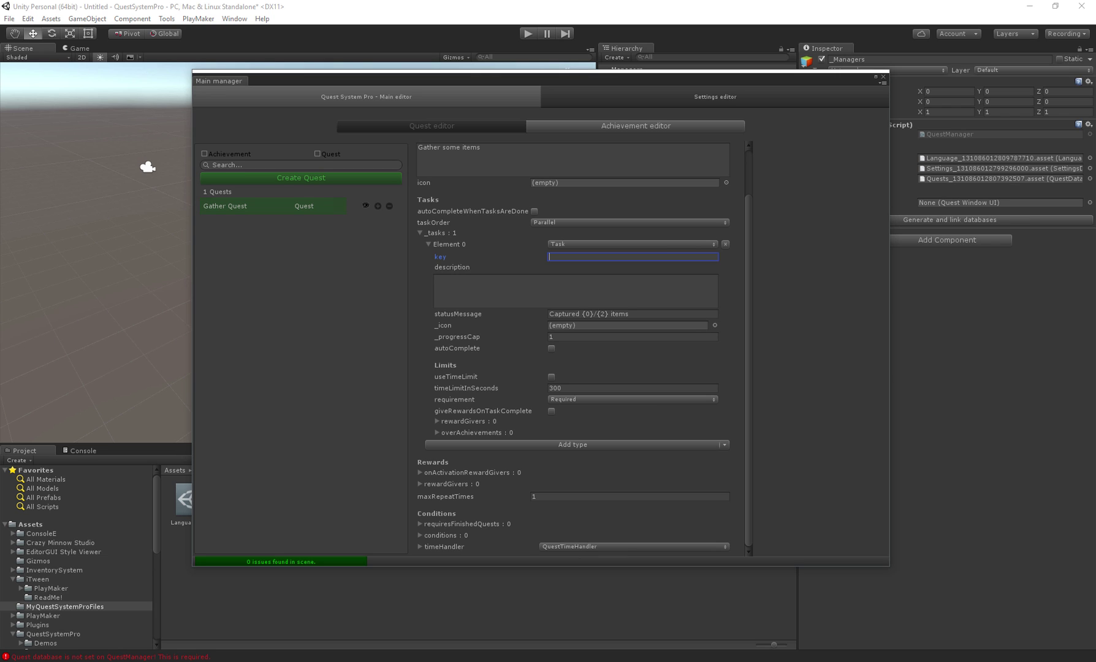
{"action": "type", "text": "Main"}
{"action": "key", "text": "Tab"}
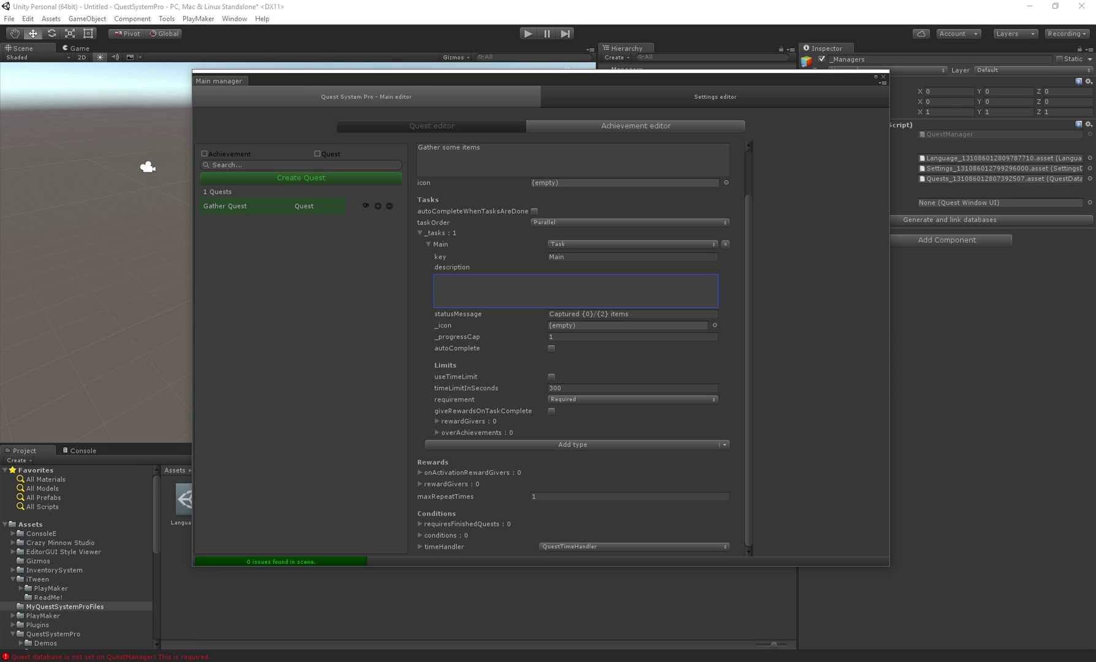
{"action": "key", "text": "shift+Tab"}
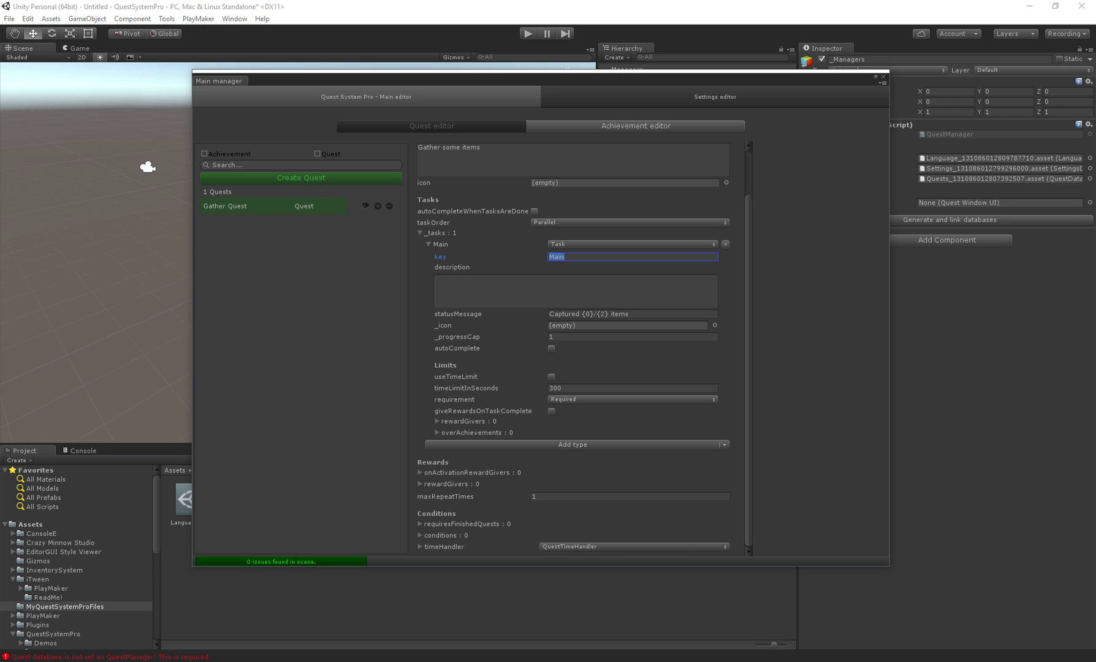
{"action": "left_click", "coordinate": [565, 256]}
Give the Main task the description "Gather some items" and inspect the placeholders in its status message
{"action": "key", "text": "Tab"}
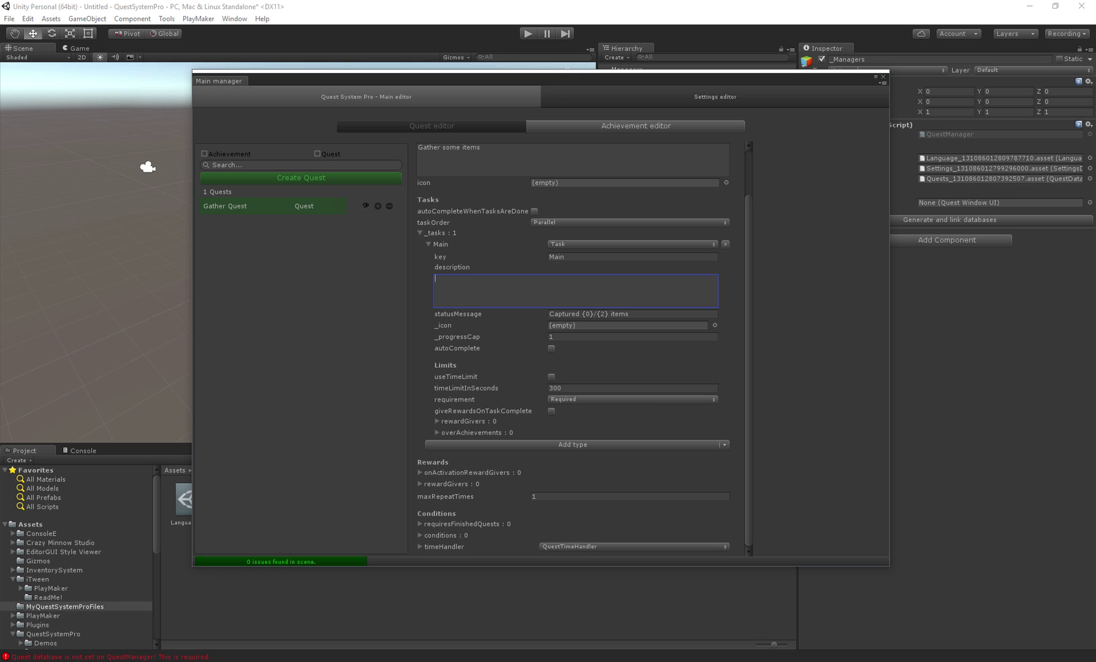
{"action": "type", "text": "Gather some items"}
{"action": "key", "text": "Tab"}
{"action": "key", "text": "End"}
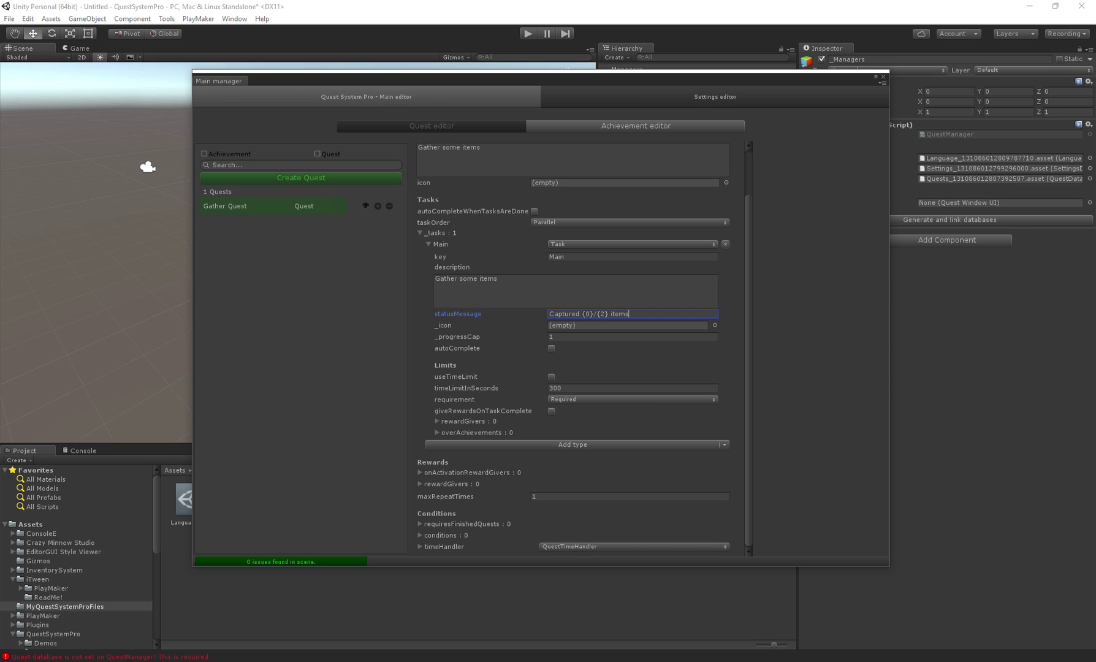
{"action": "key", "text": "ctrl+a"}
{"action": "key", "text": "End"}
{"action": "left_click_drag", "start_coordinate": [582, 314], "coordinate": [594, 314]}
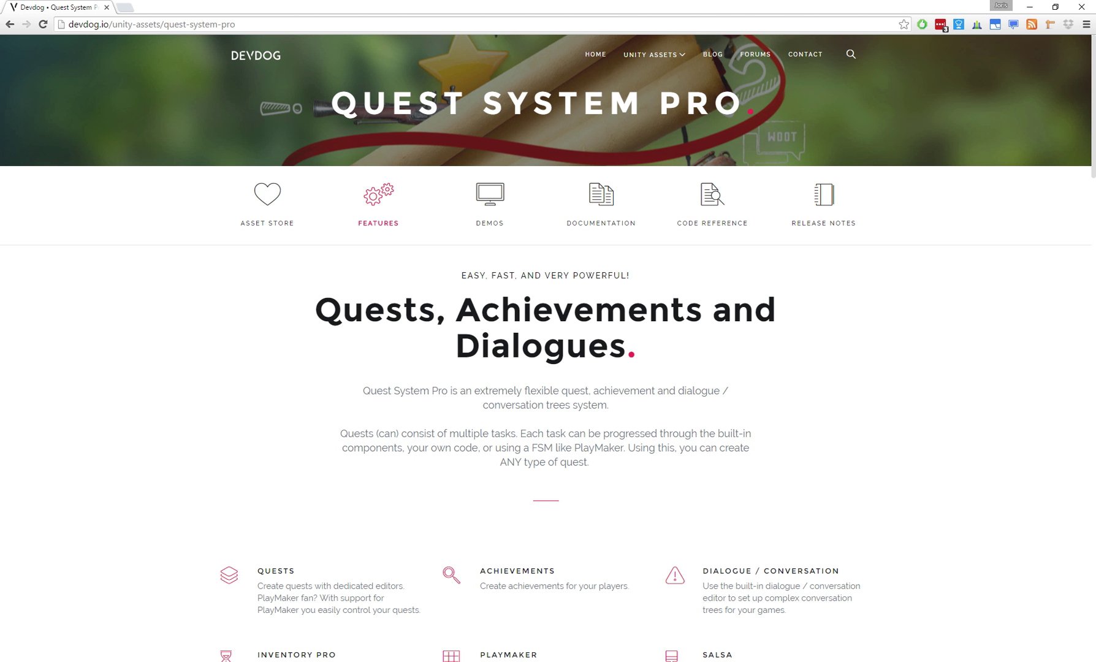
In the browser, open Quest System Pro's documentation on creating a quest and find the explanation of the quest options
{"action": "left_click", "coordinate": [601, 195]}
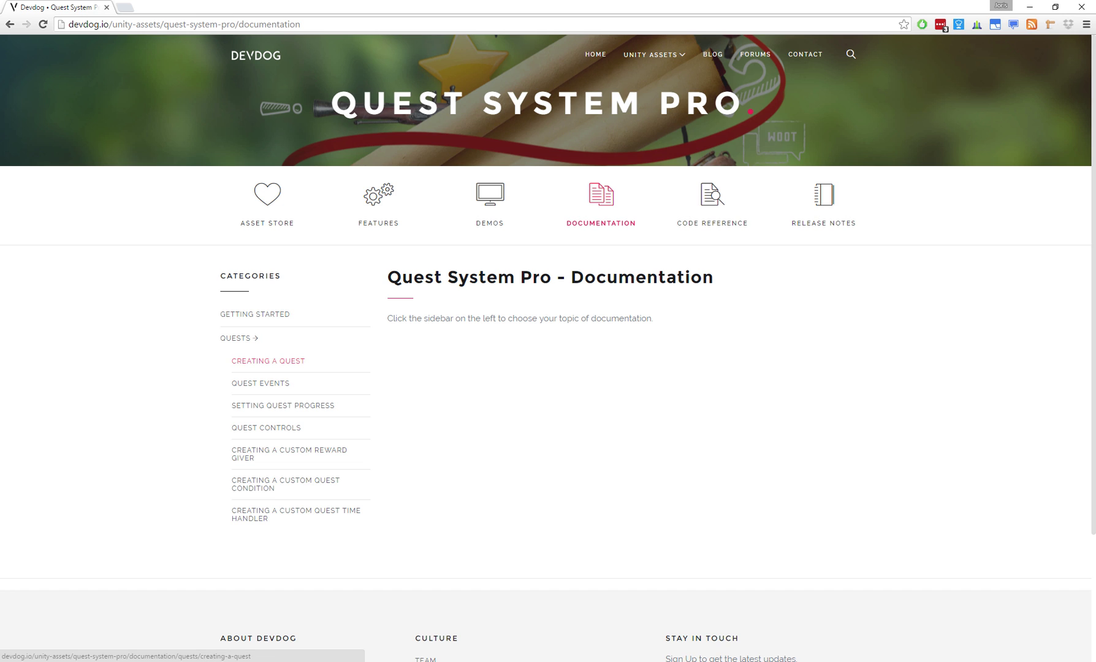
{"action": "left_click", "coordinate": [268, 360]}
{"action": "scroll", "coordinate": [268, 361], "scroll_direction": "down", "scroll_amount": 6}
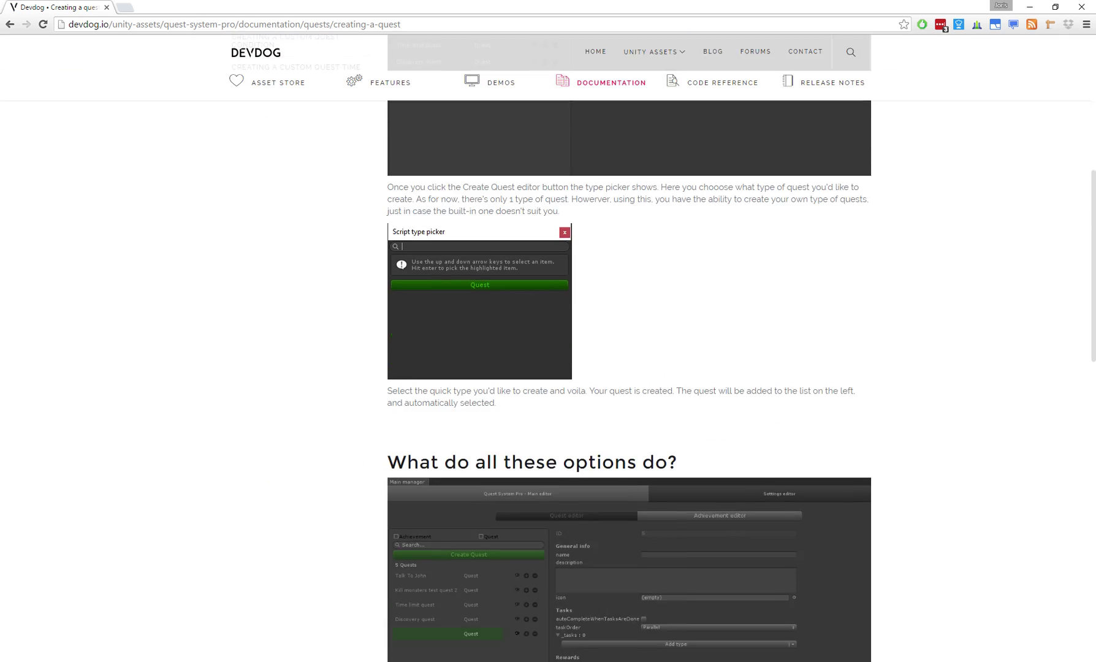
{"action": "scroll", "coordinate": [629, 380], "scroll_direction": "down", "scroll_amount": 10}
{"action": "left_click_drag", "start_coordinate": [410, 157], "coordinate": [503, 408]}
{"action": "left_click", "coordinate": [503, 410]}
{"action": "scroll", "coordinate": [503, 409], "scroll_direction": "up", "scroll_amount": 4}
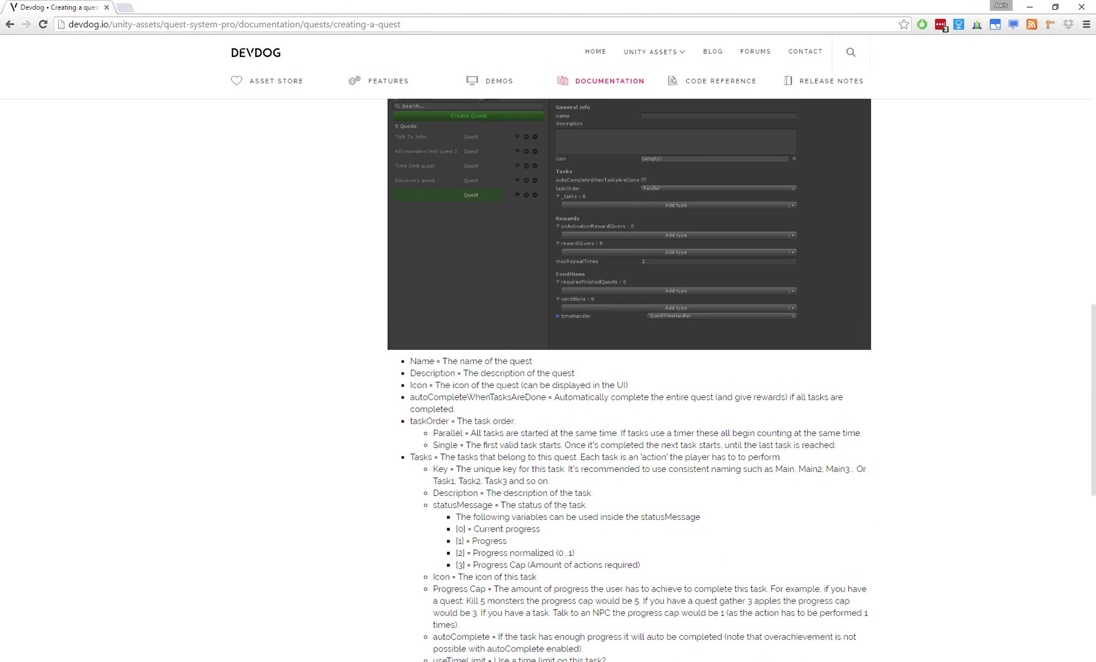
{"action": "scroll", "coordinate": [629, 380], "scroll_direction": "down", "scroll_amount": 3}
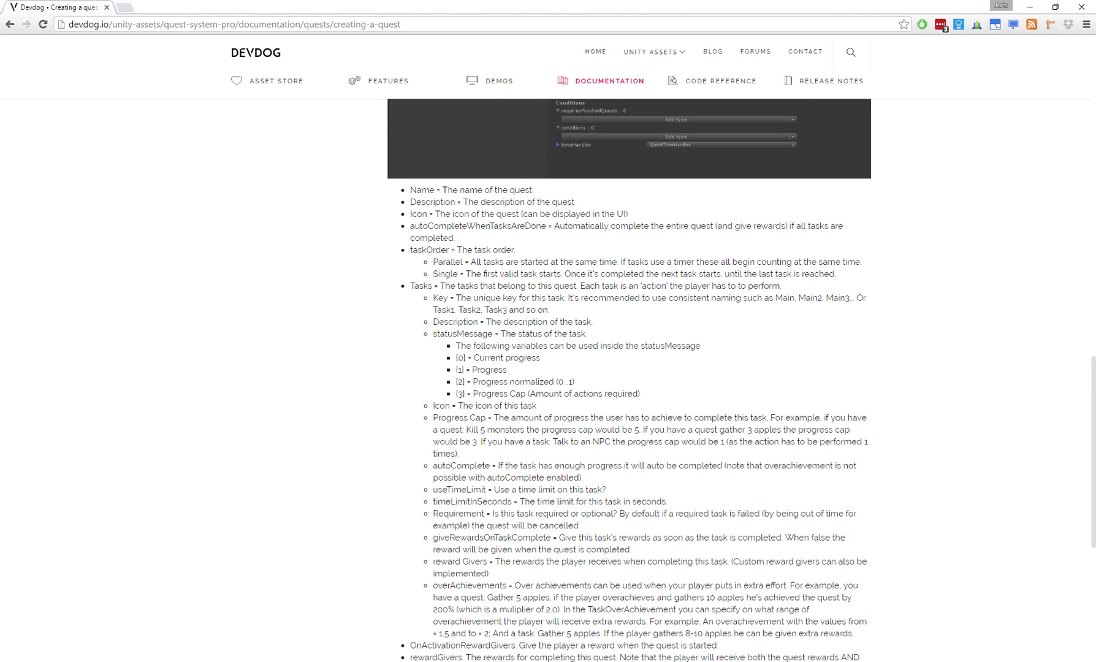
Read the documentation's list of variables that can be used inside a task's statusMessage
{"action": "left_click_drag", "start_coordinate": [433, 333], "coordinate": [589, 333]}
{"action": "left_click_drag", "start_coordinate": [456, 357], "coordinate": [540, 357]}
{"action": "left_click", "coordinate": [456, 358]}
{"action": "left_click", "coordinate": [464, 358]}
{"action": "left_click_drag", "start_coordinate": [456, 370], "coordinate": [575, 381]}
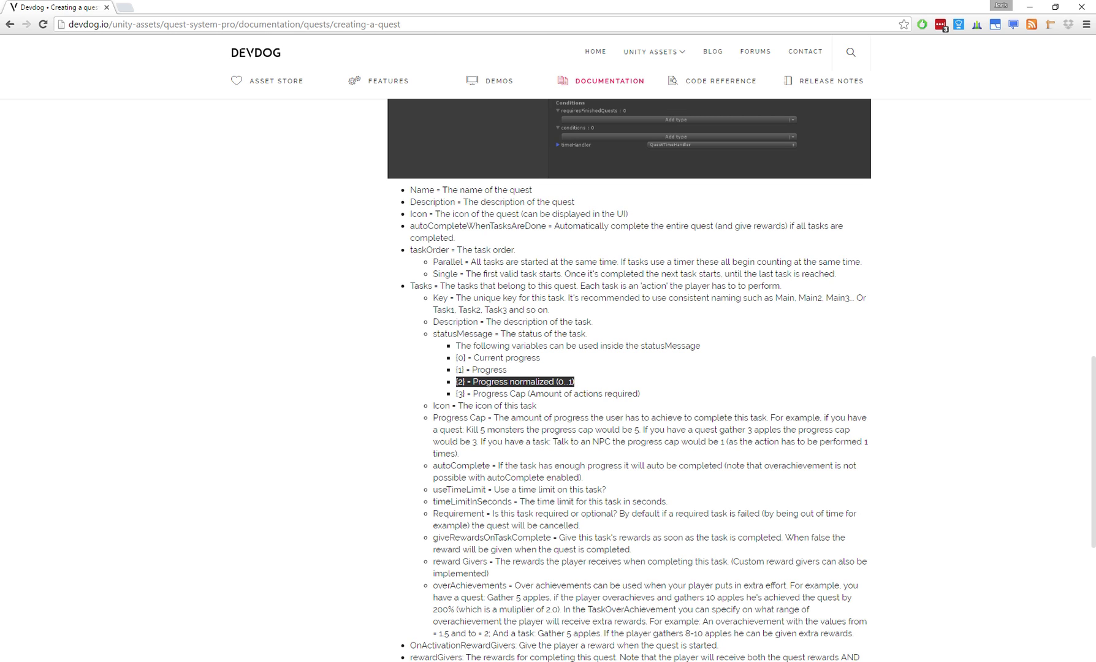
{"action": "left_click_drag", "start_coordinate": [456, 394], "coordinate": [640, 393]}
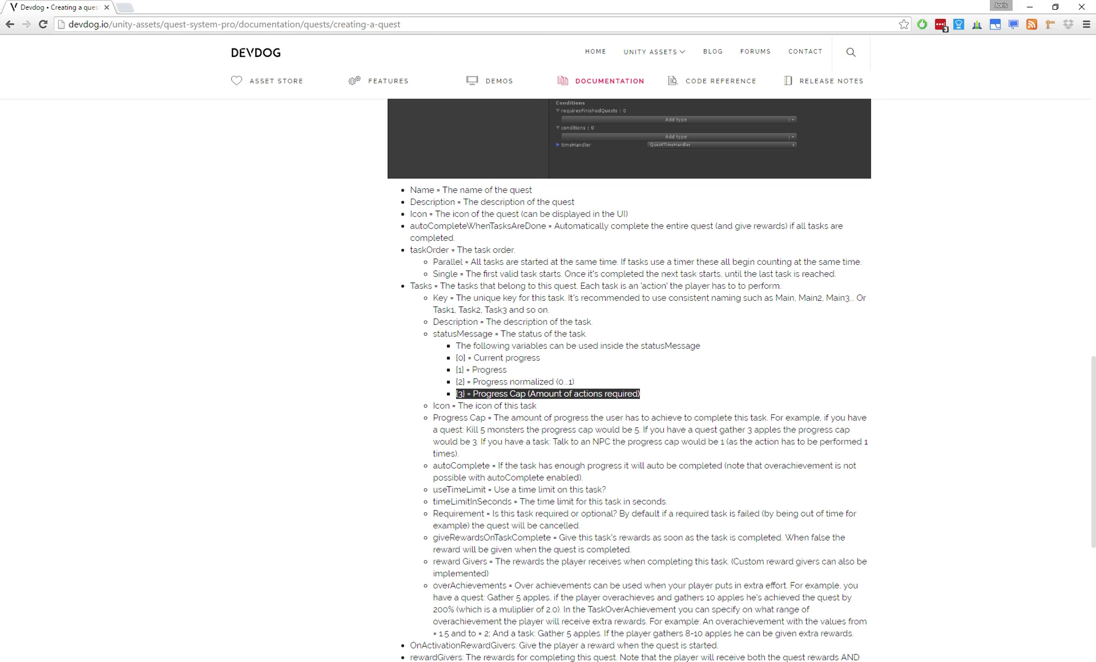
Switch back to Unity and check the variables used in the Main task's status message
{"action": "key", "text": "alt+Tab"}
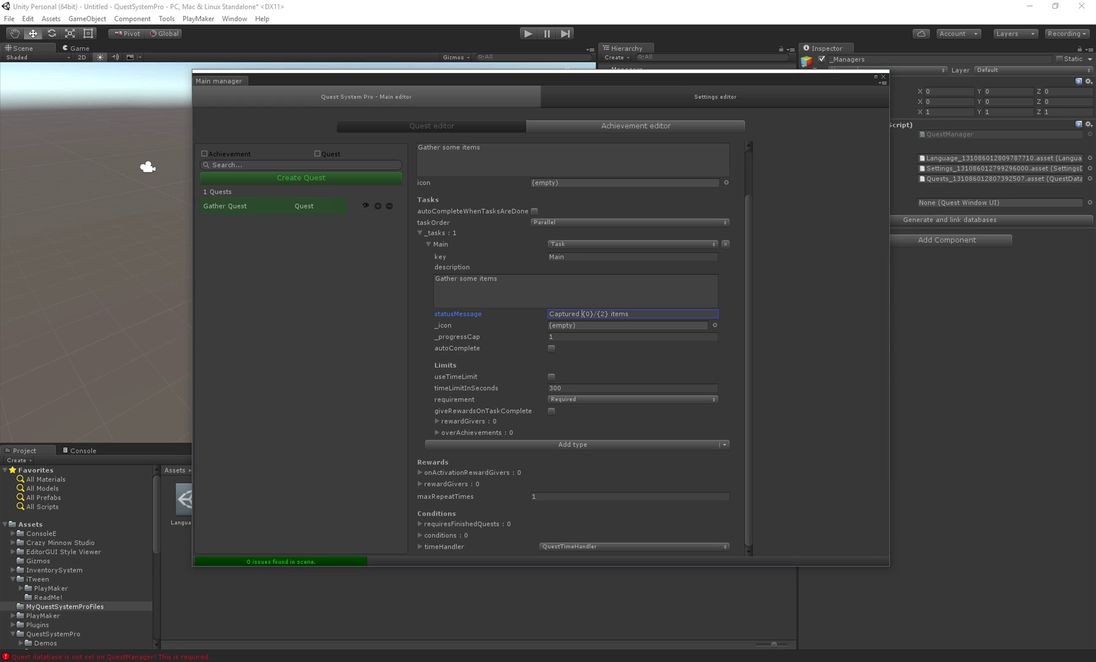
{"action": "left_click_drag", "start_coordinate": [549, 314], "coordinate": [609, 313]}
{"action": "left_click", "coordinate": [605, 314]}
{"action": "left_click", "coordinate": [612, 314]}
{"action": "left_click", "coordinate": [629, 313]}
Set the Main task's progress cap to 5
{"action": "left_click", "coordinate": [624, 337]}
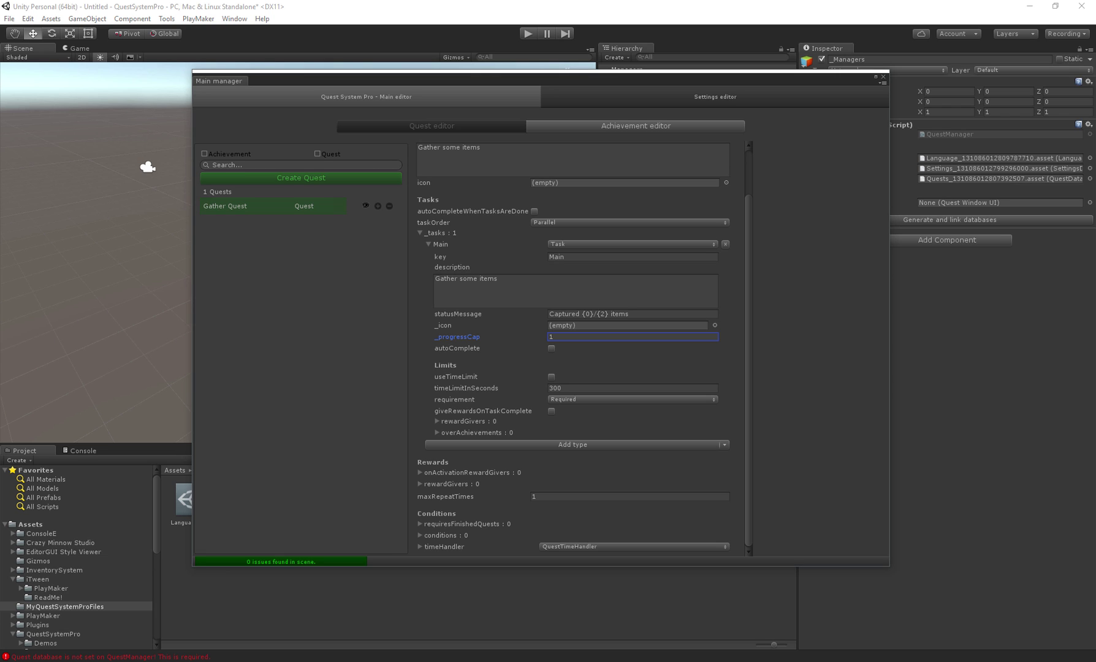
{"action": "left_click_drag", "start_coordinate": [561, 337], "coordinate": [547, 337]}
{"action": "type", "text": "5"}
{"action": "key", "text": "ctrl+a"}
{"action": "key", "text": "Tab"}
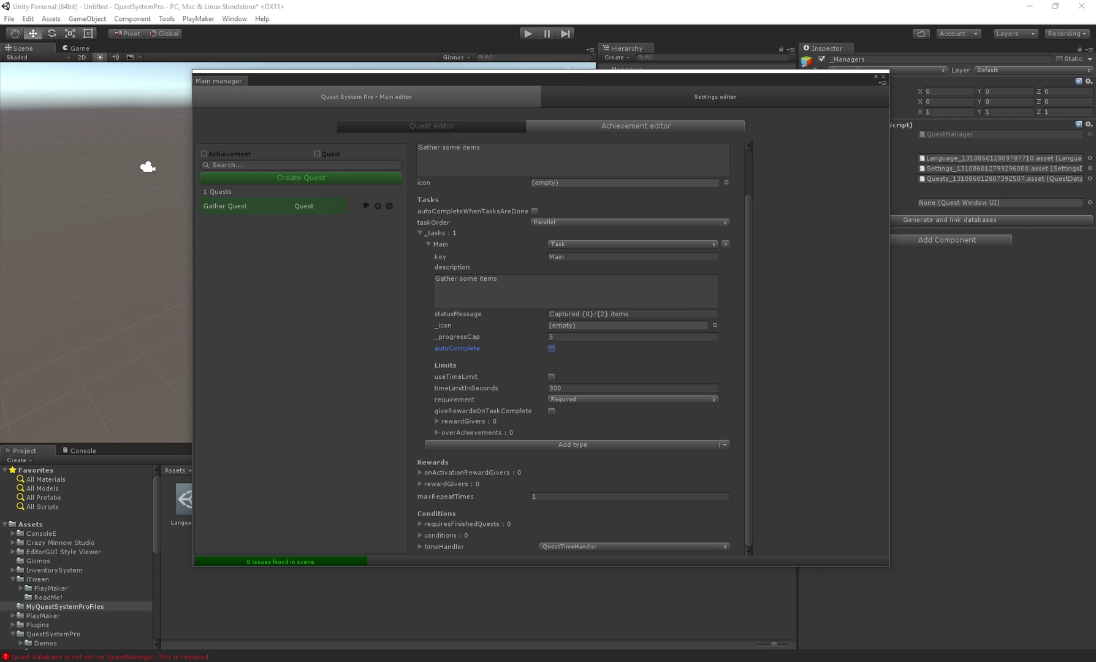
Enable autoComplete and useTimeLimit for the Main task
{"action": "key", "text": "space"}
{"action": "key", "text": "space"}
{"action": "key", "text": "Tab"}
{"action": "key", "text": "Tab"}
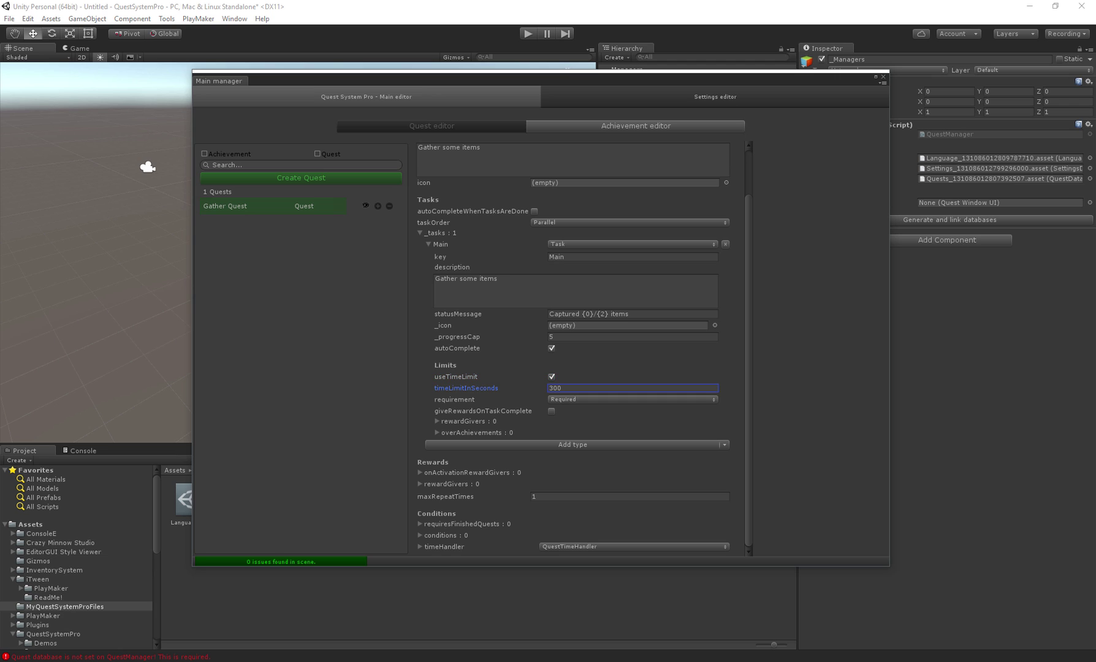
Compare the Main task's requirement options and choose Required
{"action": "key", "text": "Tab"}
{"action": "key", "text": "space"}
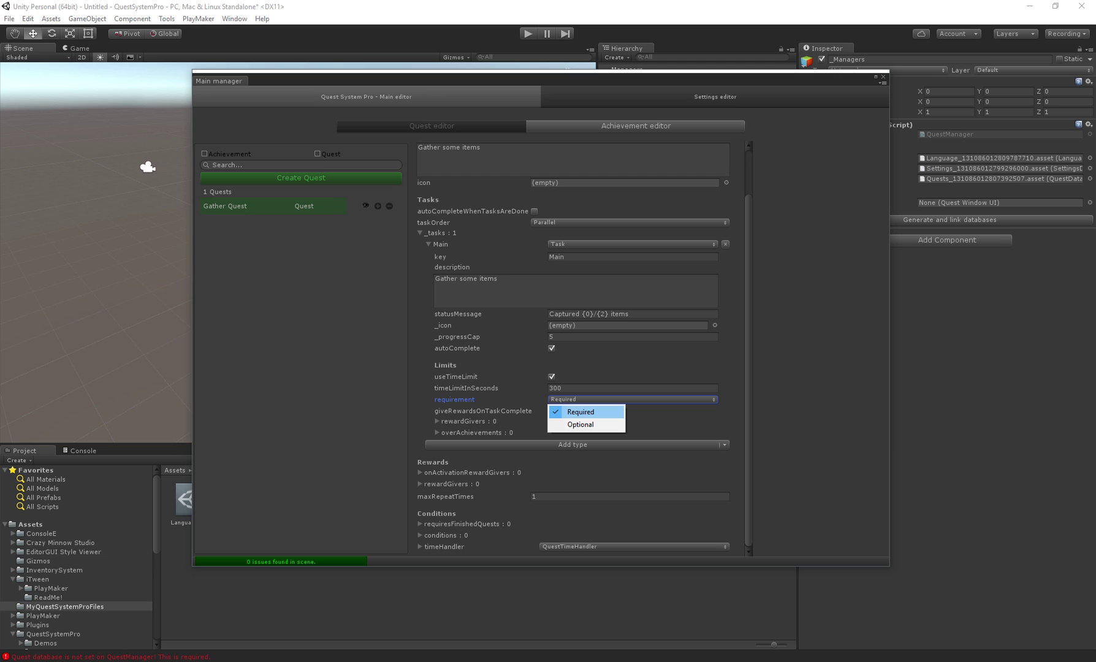
{"action": "key", "text": "Down"}
{"action": "key", "text": "Up"}
{"action": "key", "text": "Down"}
{"action": "key", "text": "Up"}
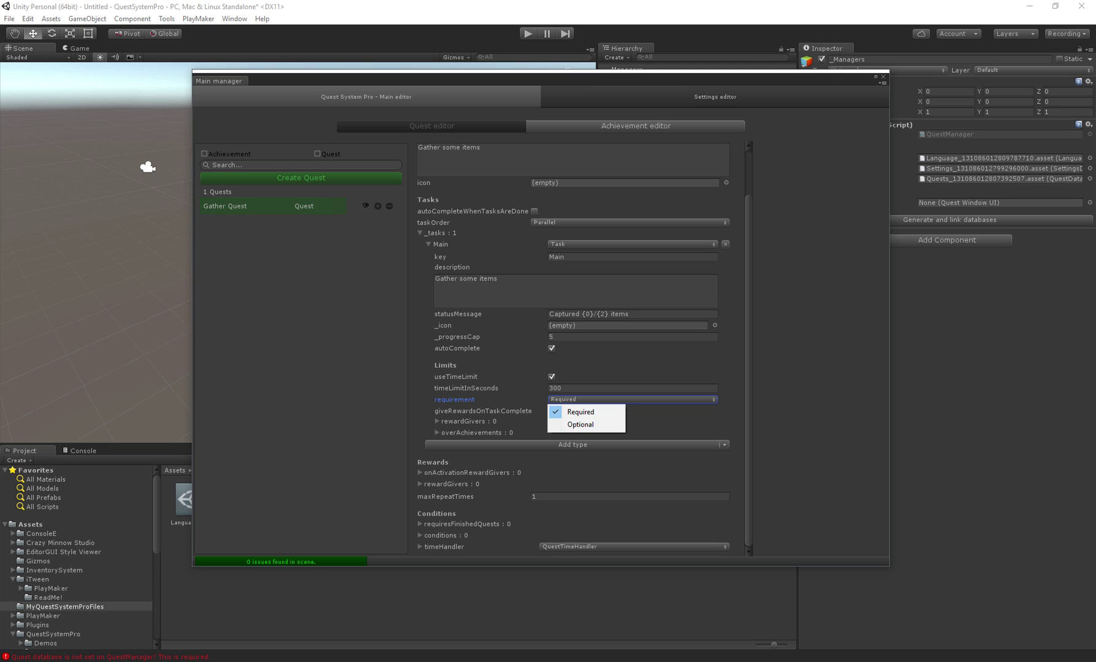
{"action": "key", "text": "Down"}
{"action": "key", "text": "Up"}
{"action": "key", "text": "Return"}
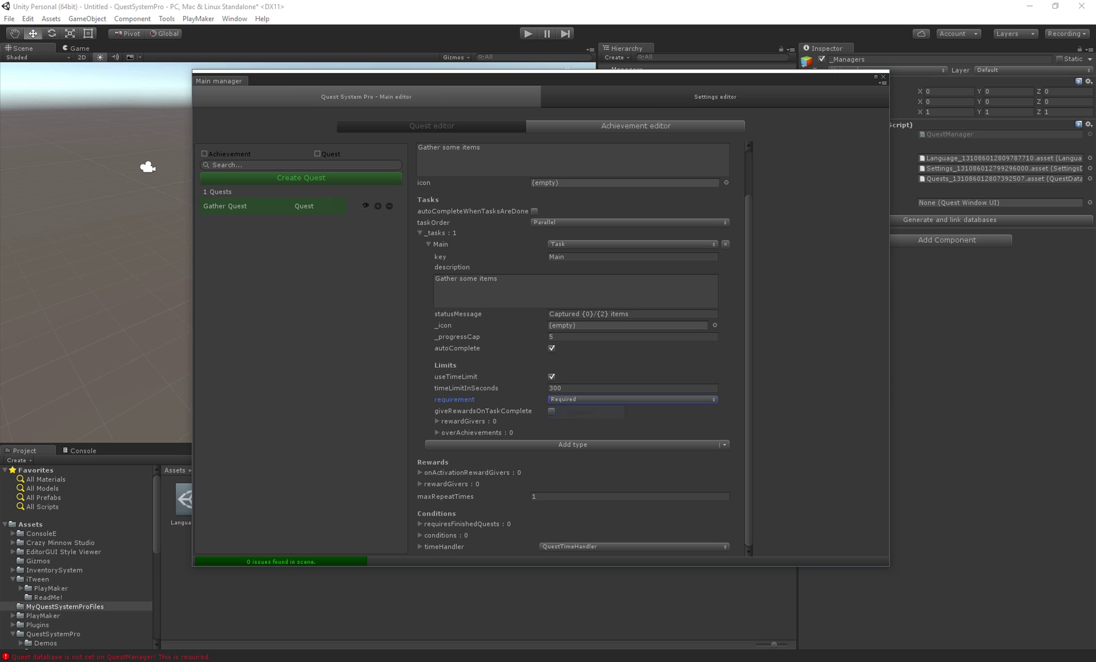
Review the Main task's time limit and set its requirement to Optional
{"action": "left_click", "coordinate": [595, 388]}
{"action": "key", "text": "ctrl+a"}
{"action": "key", "text": "Tab"}
{"action": "left_click", "coordinate": [588, 400]}
{"action": "left_click", "coordinate": [586, 425]}
{"action": "key", "text": "Tab"}
{"action": "key", "text": "shift+Tab"}
{"action": "left_click", "coordinate": [483, 412]}
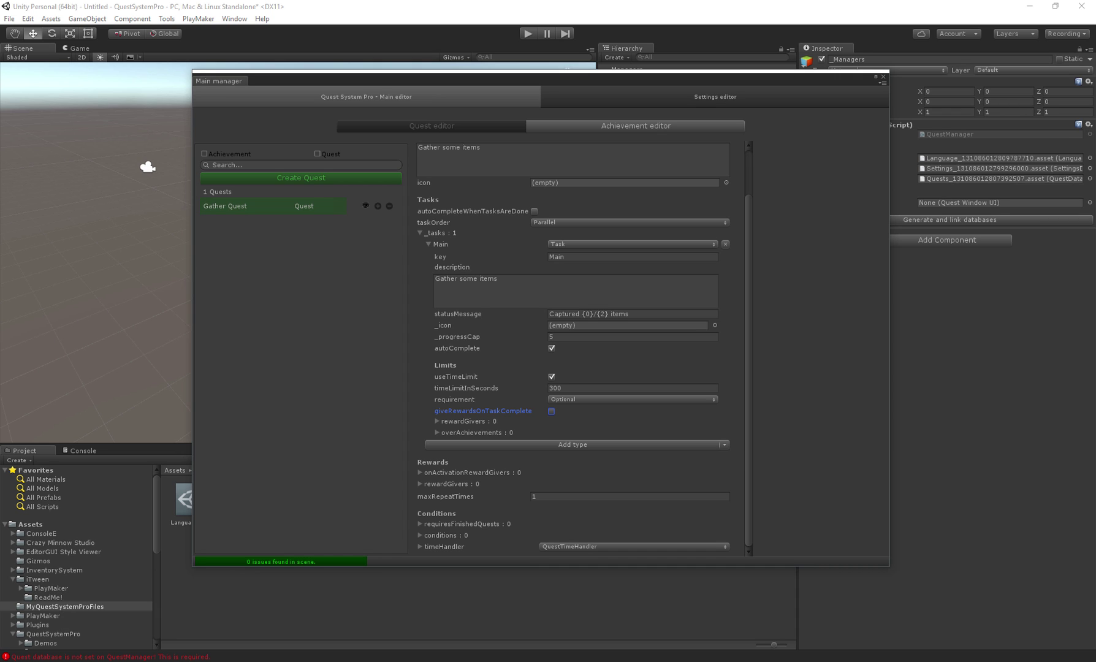
Add a TaskTimeRewardGiver from Devdog's QuestSystemPro types to the Main task's reward givers and expand its settings
{"action": "left_click", "coordinate": [438, 421]}
{"action": "scroll", "coordinate": [583, 350], "scroll_direction": "down", "scroll_amount": 1}
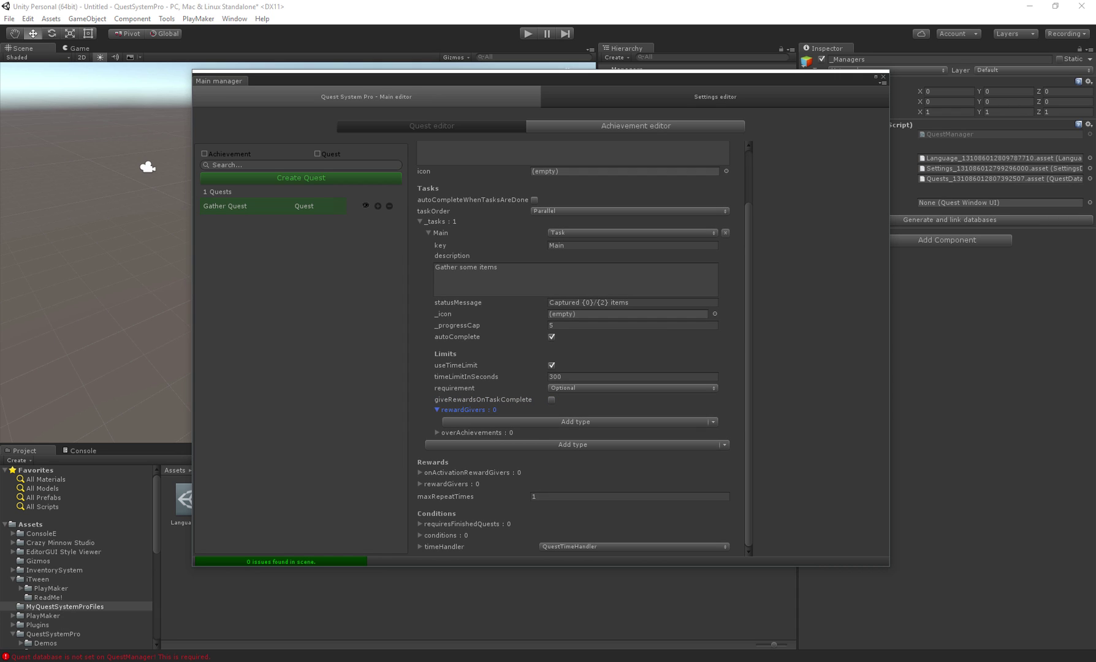
{"action": "left_click", "coordinate": [467, 422]}
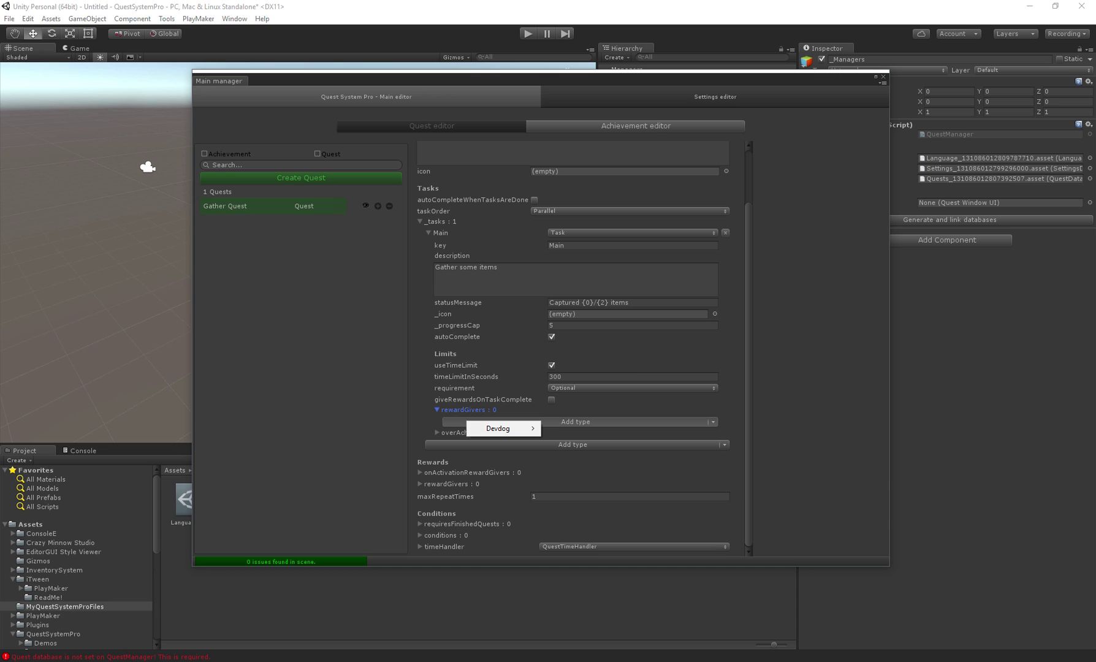
{"action": "mouse_move", "coordinate": [503, 429]}
{"action": "mouse_move", "coordinate": [584, 428]}
{"action": "mouse_move", "coordinate": [668, 428]}
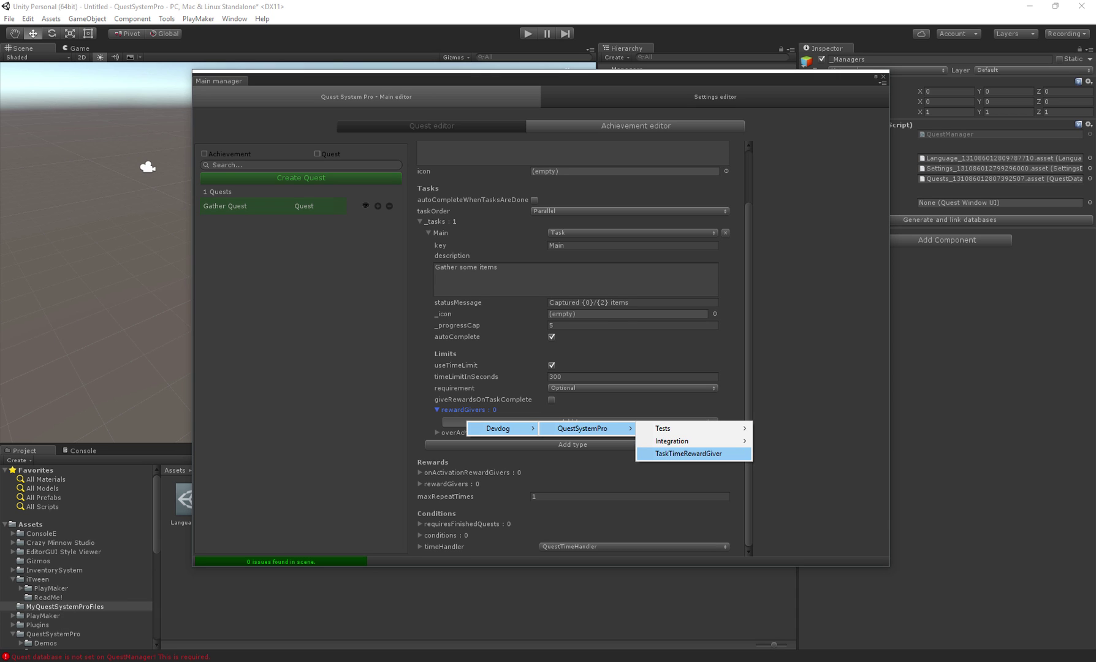
{"action": "left_click", "coordinate": [688, 453]}
{"action": "left_click", "coordinate": [454, 422]}
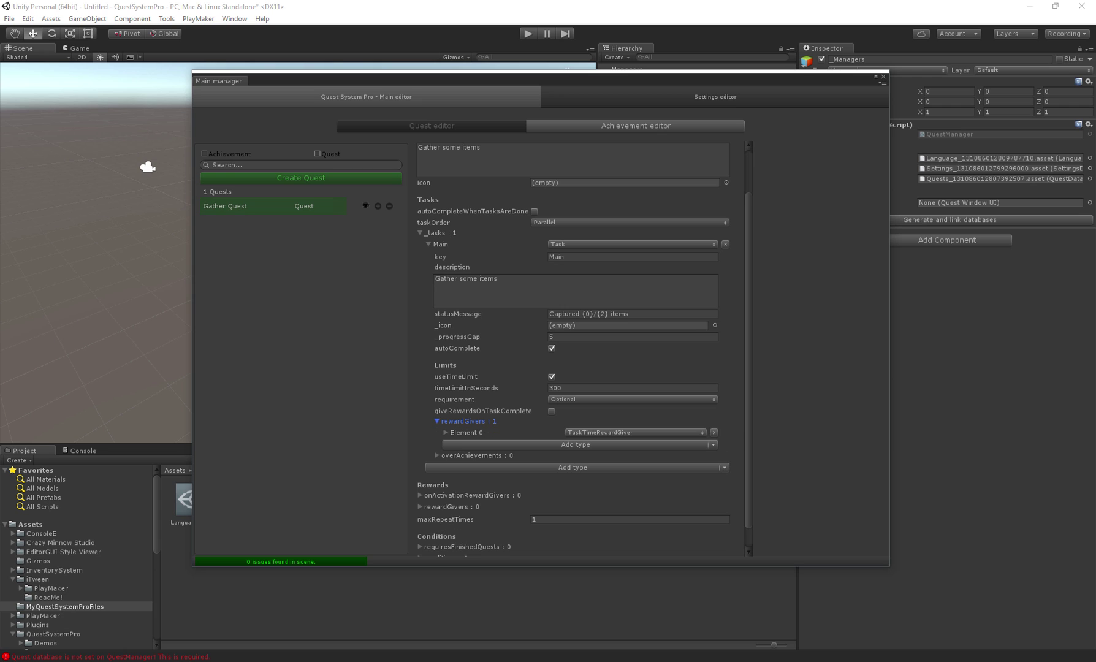
{"action": "key", "text": "Down"}
{"action": "key", "text": "Right"}
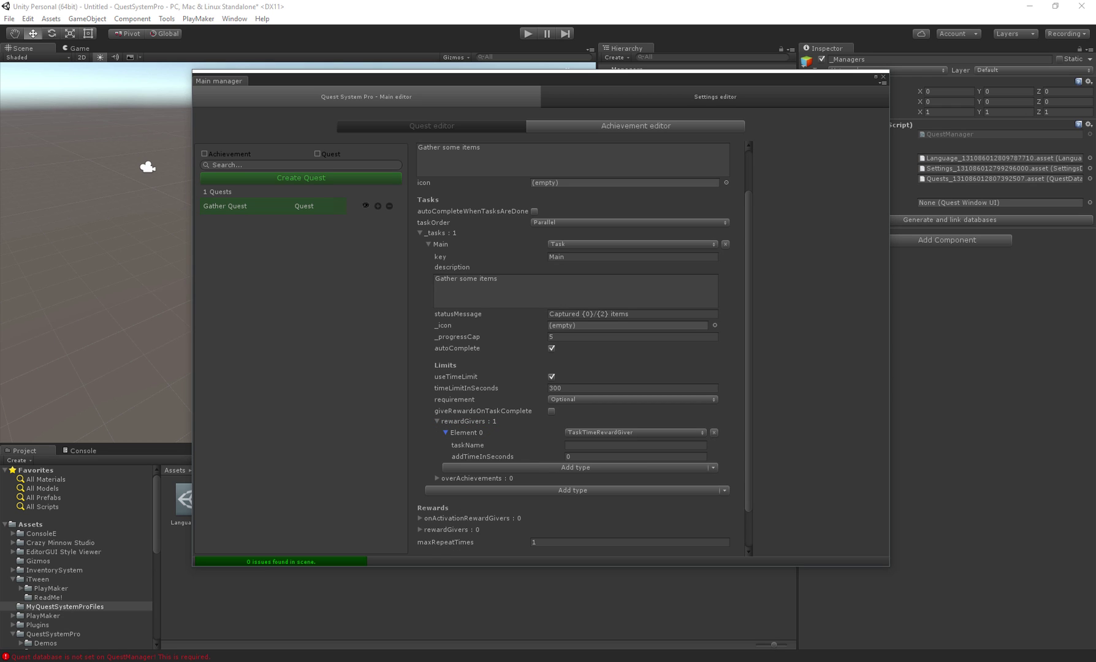
Add a second task to the Gather Quest and set its key to "Main2"
{"action": "scroll", "coordinate": [581, 348], "scroll_direction": "down", "scroll_amount": 2}
{"action": "left_click", "coordinate": [635, 399]}
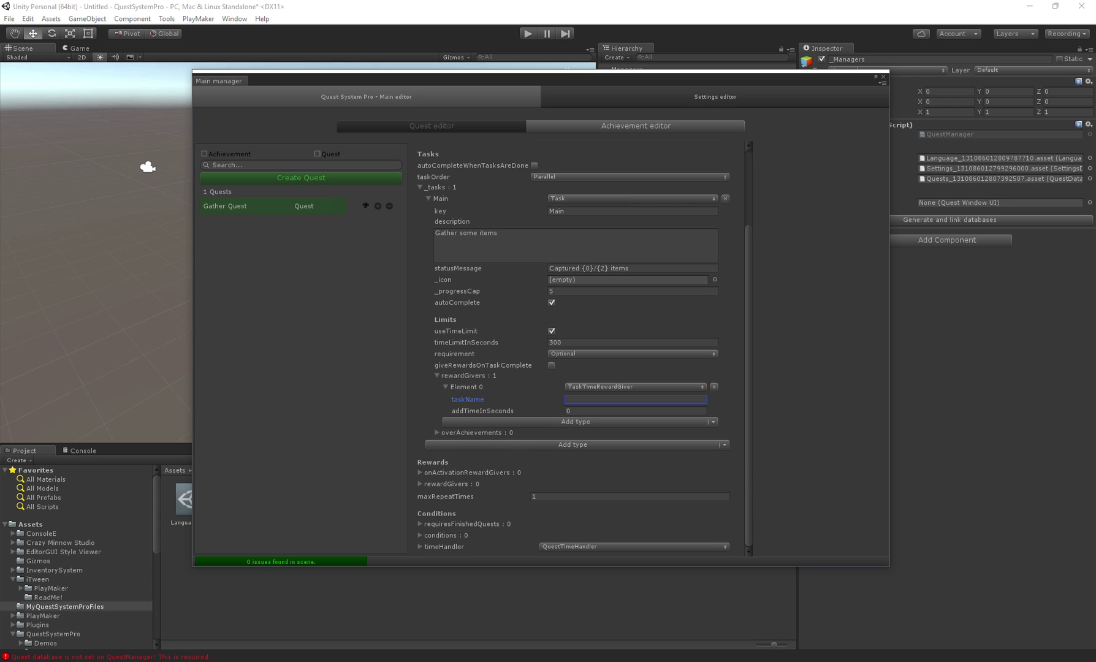
{"action": "left_click", "coordinate": [573, 445]}
{"action": "left_click", "coordinate": [429, 445]}
{"action": "key", "text": "Down"}
{"action": "type", "text": "Main2"}
Point the Main task's time reward giver at task "Main2" and set its added time to 10 seconds
{"action": "left_click", "coordinate": [635, 399]}
{"action": "type", "text": "Main"}
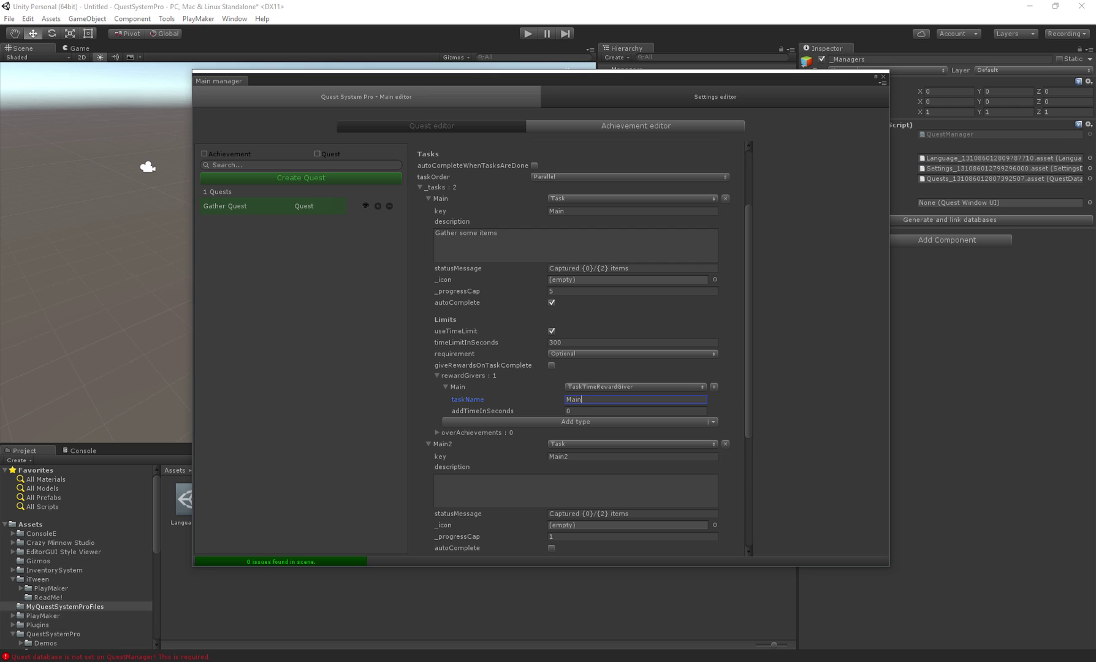
{"action": "type", "text": "2"}
{"action": "key", "text": "Tab"}
{"action": "type", "text": "10"}
{"action": "left_click", "coordinate": [630, 177]}
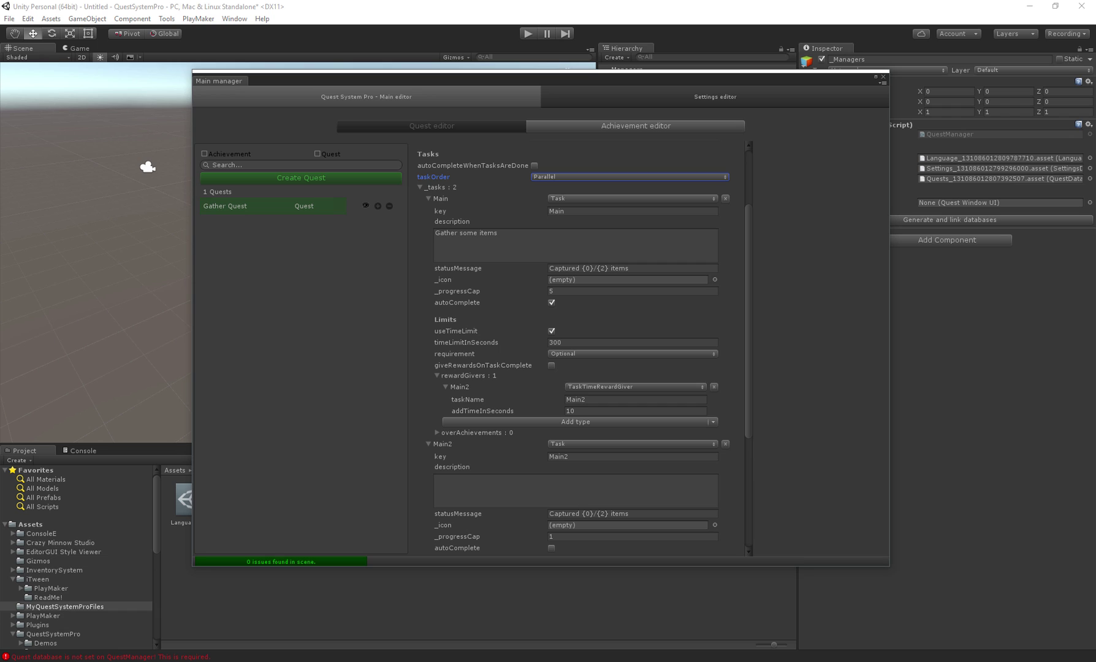
{"action": "left_click", "coordinate": [633, 353]}
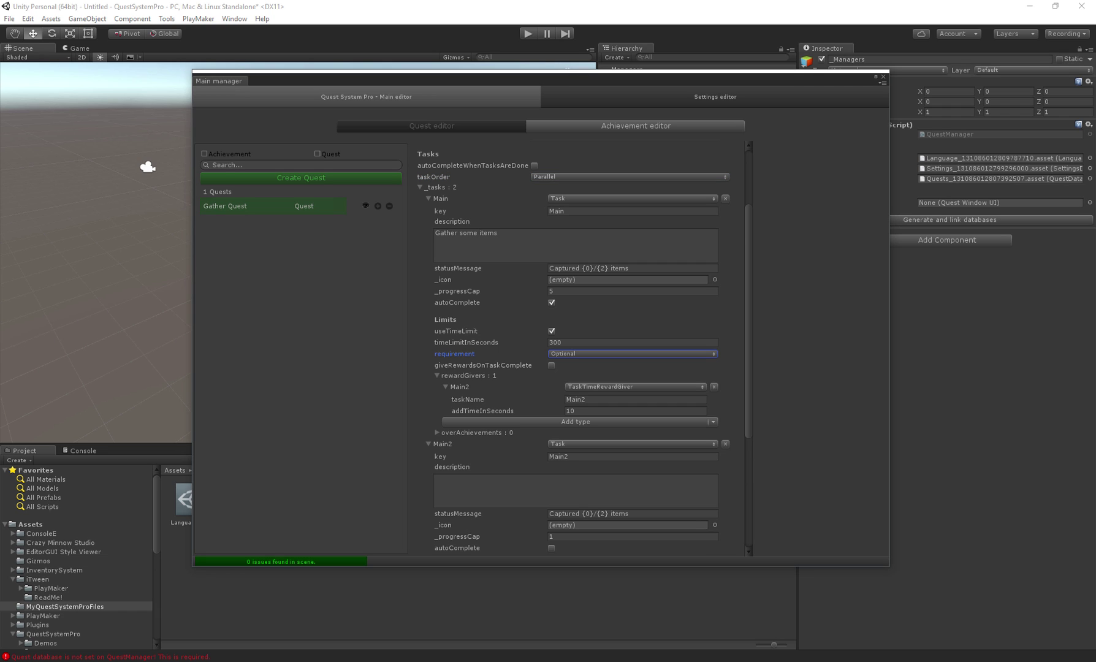
Try enabling giveRewardsOnTaskComplete for the Main task and turn it off again
{"action": "left_click", "coordinate": [636, 411]}
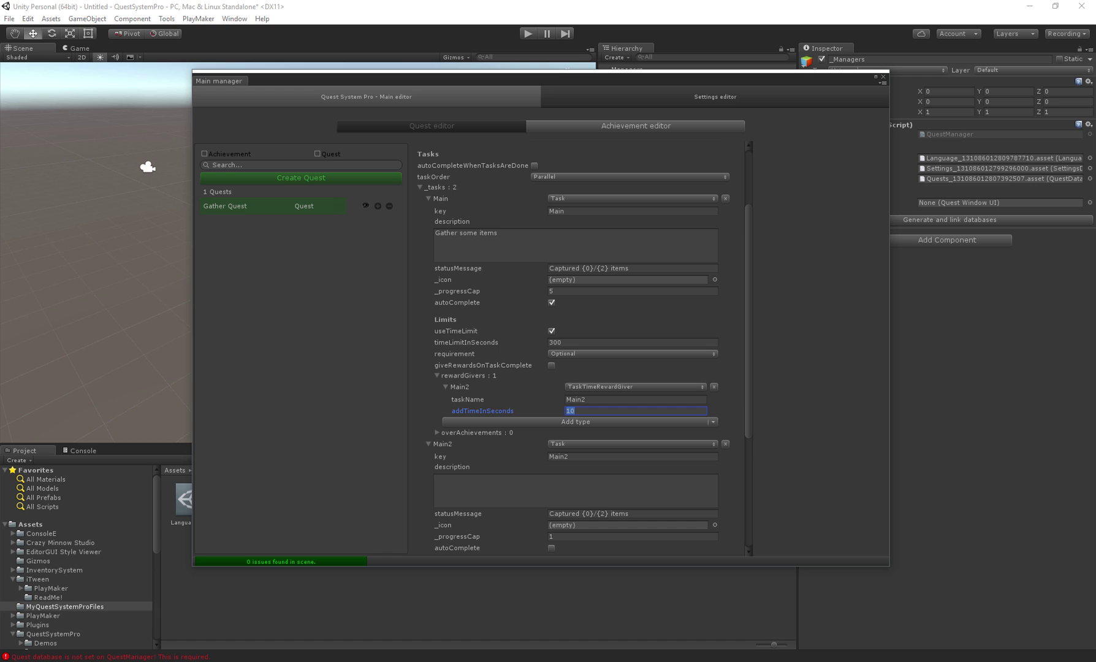
{"action": "scroll", "coordinate": [591, 349], "scroll_direction": "down", "scroll_amount": 3}
{"action": "left_click", "coordinate": [483, 305]}
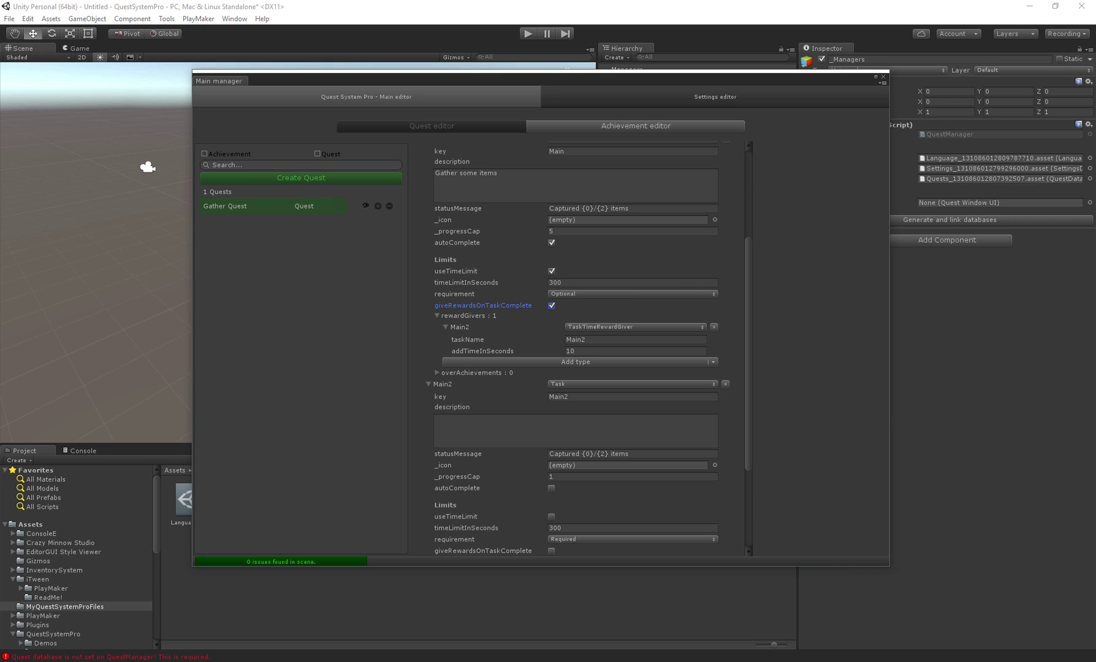
{"action": "left_click", "coordinate": [552, 305]}
Collapse the Main task's reward givers, add a TaskOverAchievement to its over-achievements and expand the new entry
{"action": "left_click", "coordinate": [456, 316]}
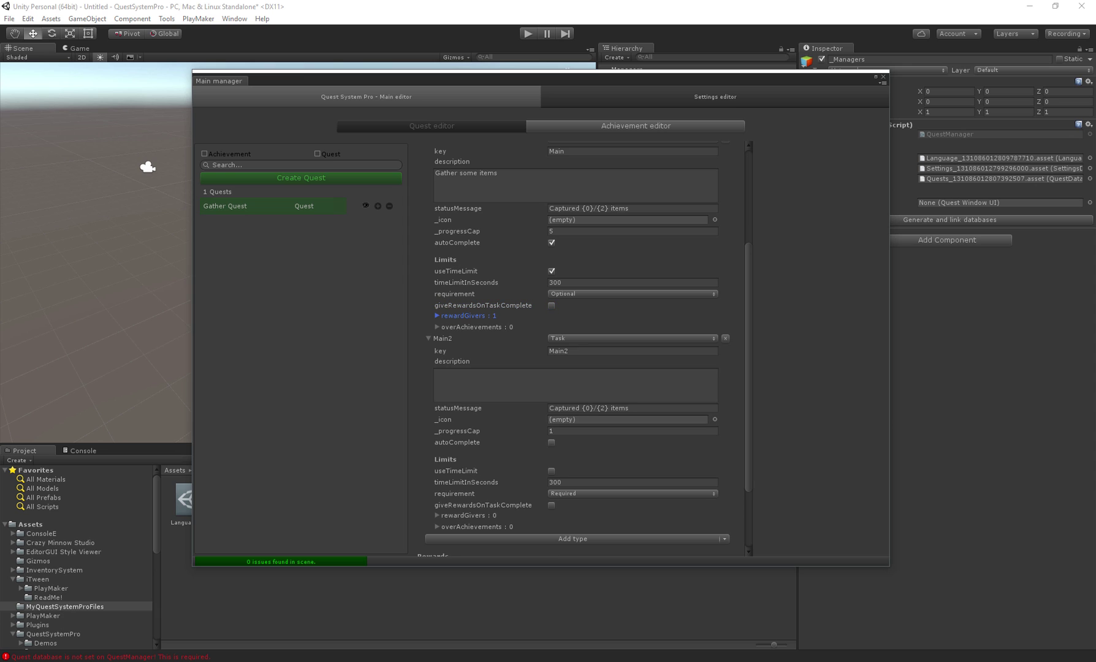
{"action": "left_click", "coordinate": [469, 327]}
{"action": "left_click", "coordinate": [575, 339]}
{"action": "left_click", "coordinate": [468, 327]}
{"action": "left_click", "coordinate": [466, 339]}
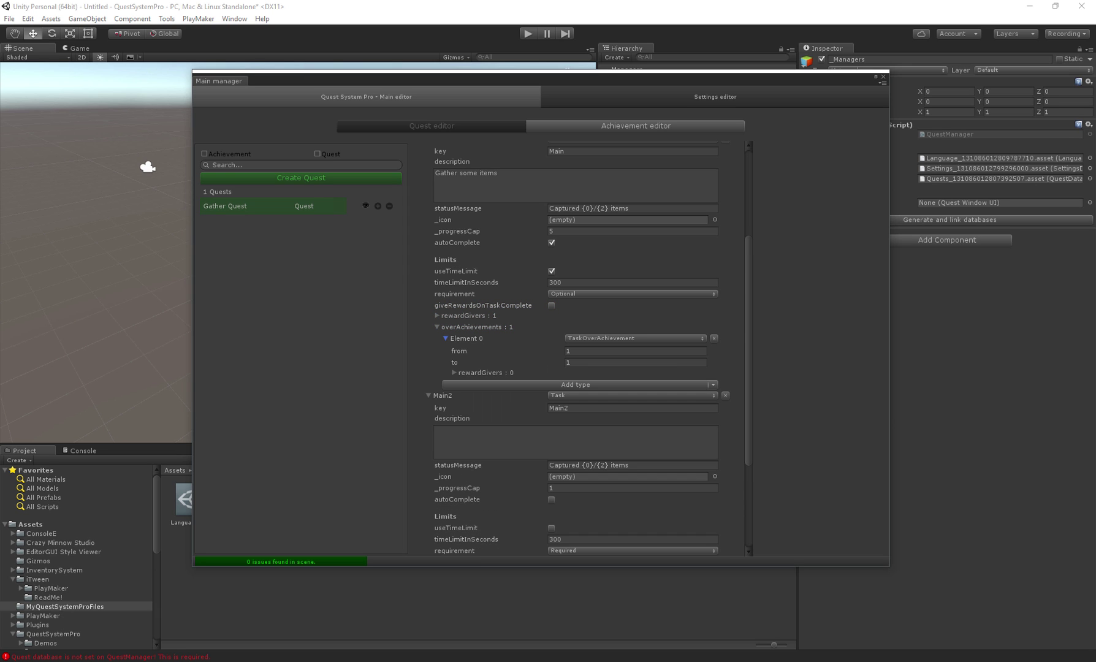
Set the Main task's over-achievement range from 1.5 to 99
{"action": "left_click", "coordinate": [613, 351]}
{"action": "double_click", "coordinate": [568, 351]}
{"action": "type", "text": "1.5"}
{"action": "key", "text": "Tab"}
{"action": "type", "text": "99"}
{"action": "mouse_move", "coordinate": [748, 351]}
{"action": "left_mouse_down"}
{"action": "mouse_move", "coordinate": [748, 363]}
{"action": "mouse_move", "coordinate": [748, 352]}
{"action": "left_mouse_up"}
Expand the over-achievement's reward givers and compare its range with the Main task's time limit and progress cap
{"action": "left_click", "coordinate": [455, 370]}
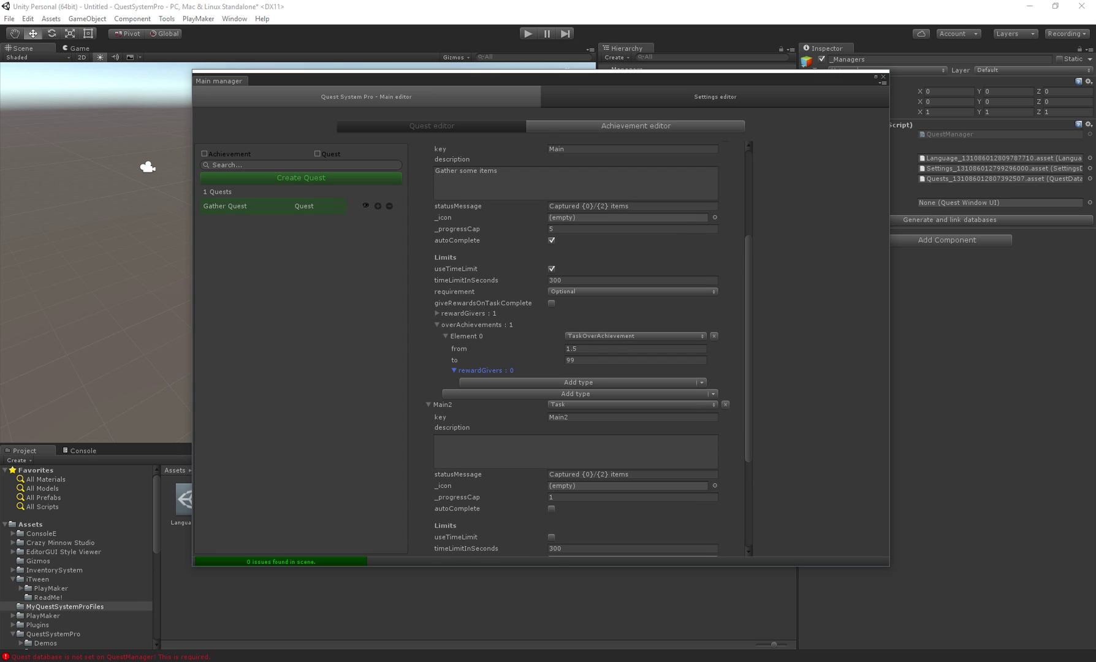
{"action": "left_click", "coordinate": [467, 280]}
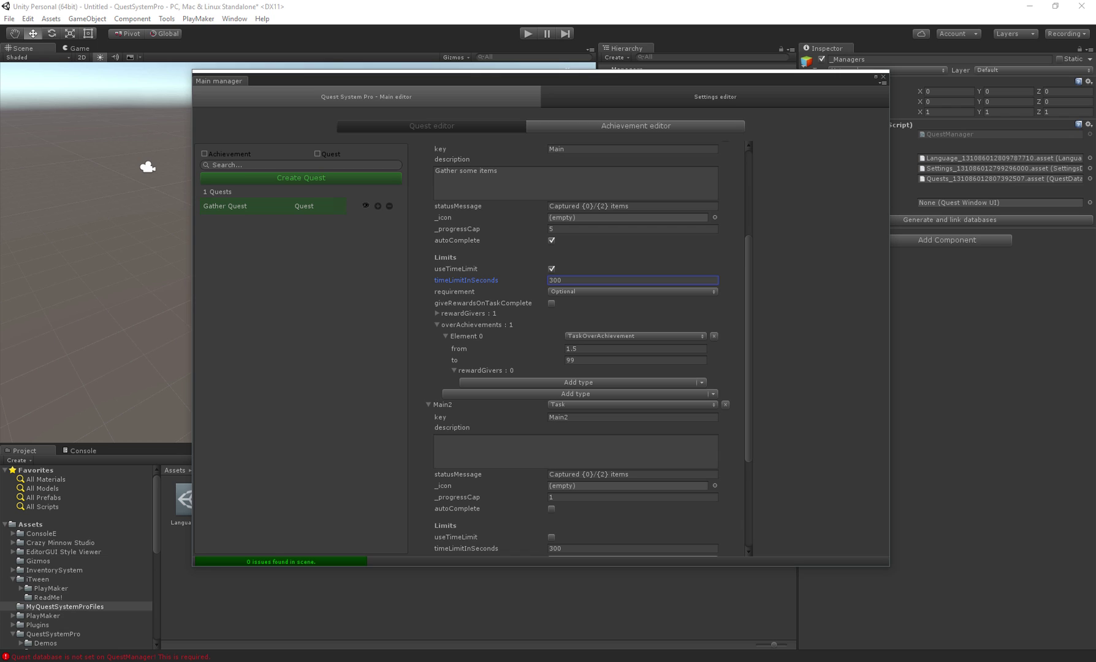
{"action": "left_click", "coordinate": [459, 230]}
{"action": "double_click", "coordinate": [554, 229]}
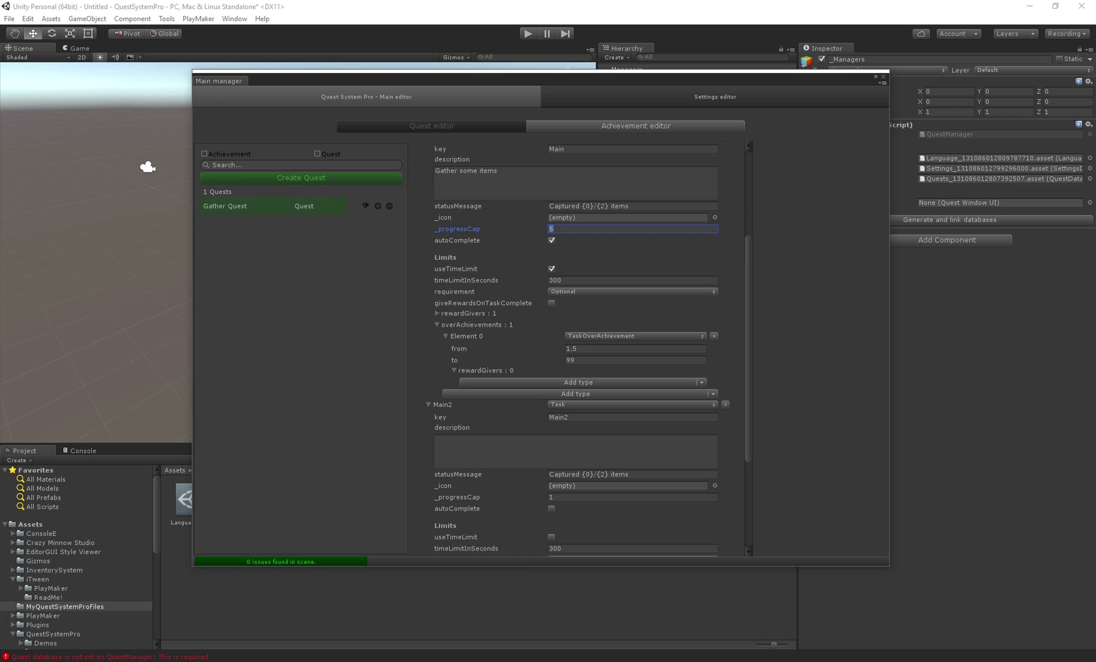
{"action": "left_click", "coordinate": [554, 228]}
{"action": "left_click", "coordinate": [578, 349]}
{"action": "key", "text": "ctrl+a"}
{"action": "left_click", "coordinate": [555, 229]}
{"action": "key", "text": "ctrl+a"}
Add a TaskTimeRewardGiver from Devdog's QuestSystemPro types to the over-achievement's reward givers
{"action": "left_click", "coordinate": [521, 384]}
{"action": "mouse_move", "coordinate": [555, 393]}
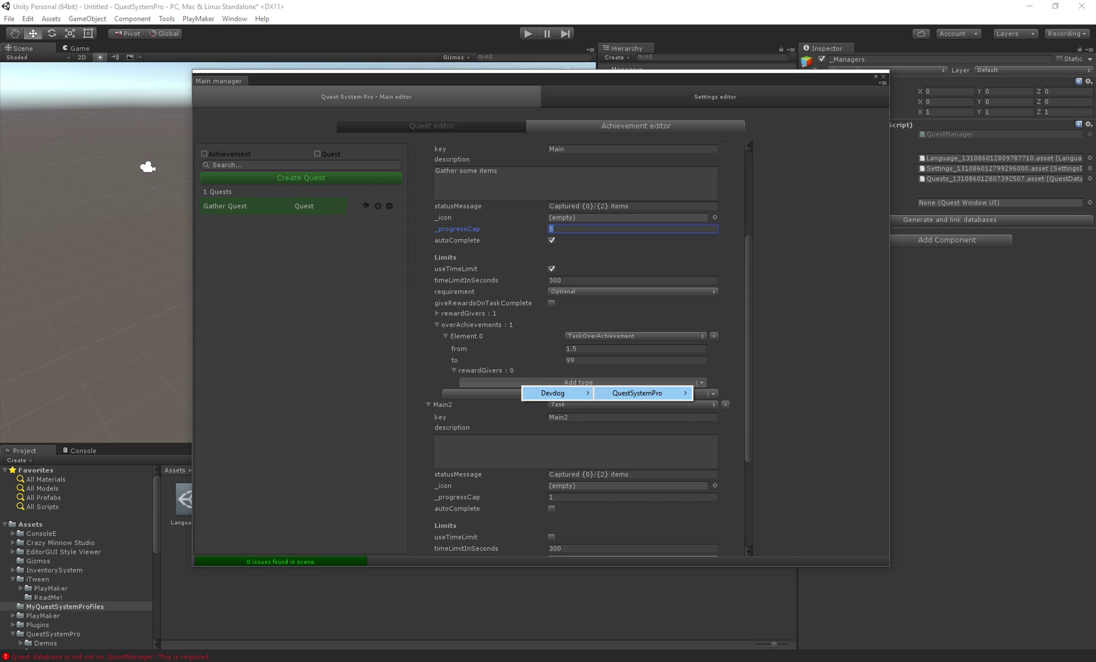
{"action": "mouse_move", "coordinate": [638, 393]}
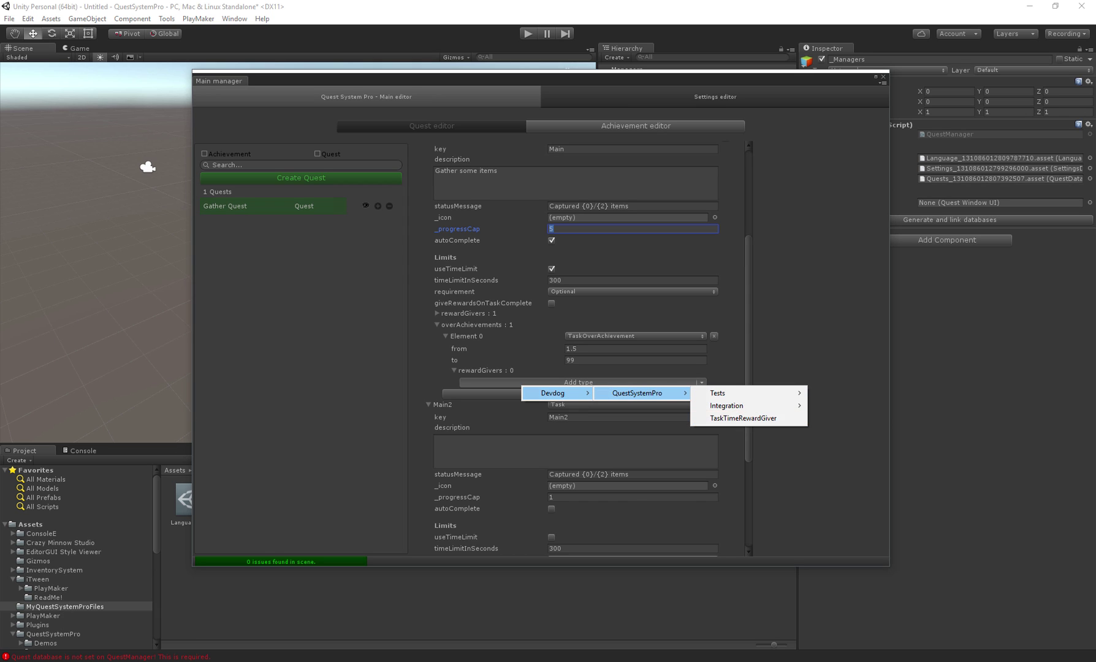
{"action": "left_click", "coordinate": [743, 418]}
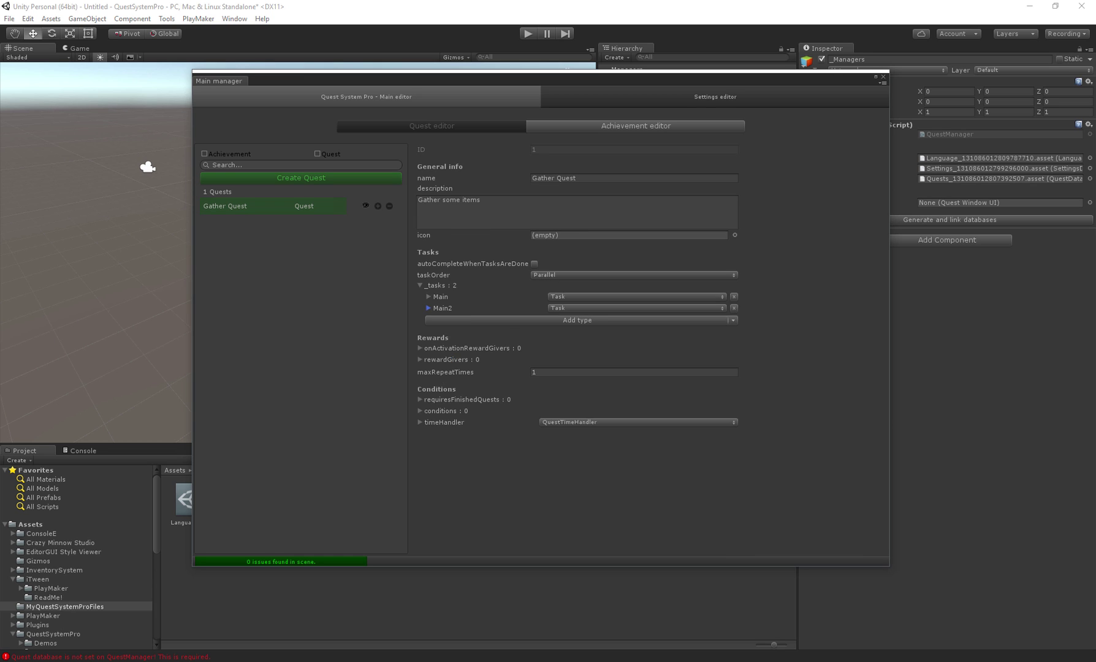
Collapse the task list and review the Gather Quest's activation reward givers, reward givers and maximum repeat times
{"action": "left_click", "coordinate": [435, 286]}
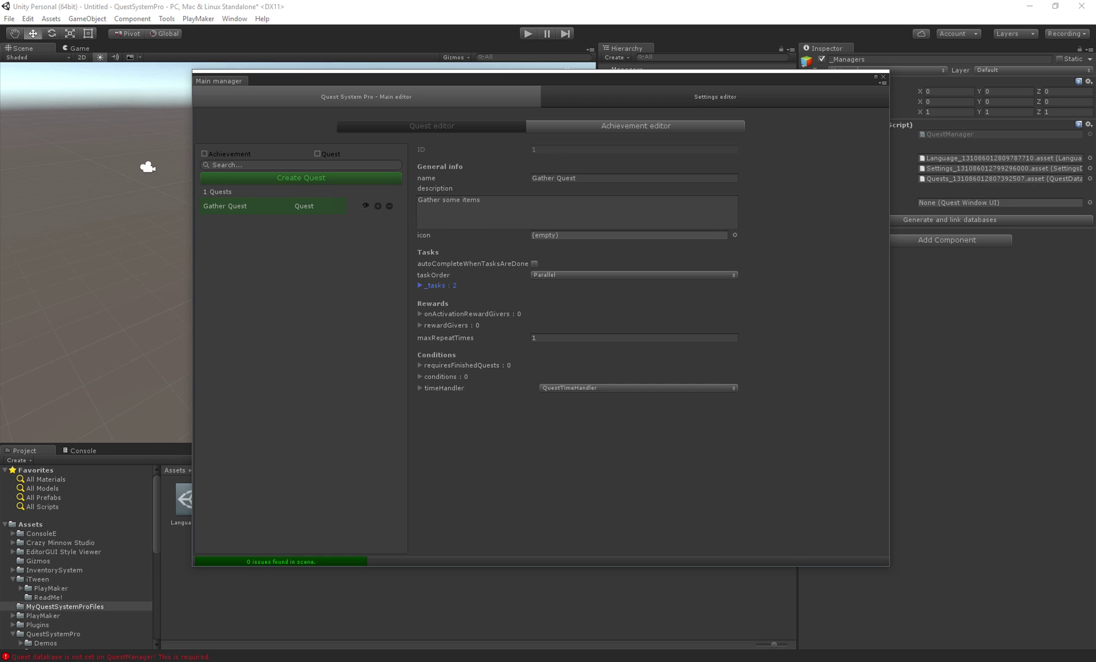
{"action": "left_click", "coordinate": [448, 314]}
{"action": "left_click", "coordinate": [421, 314]}
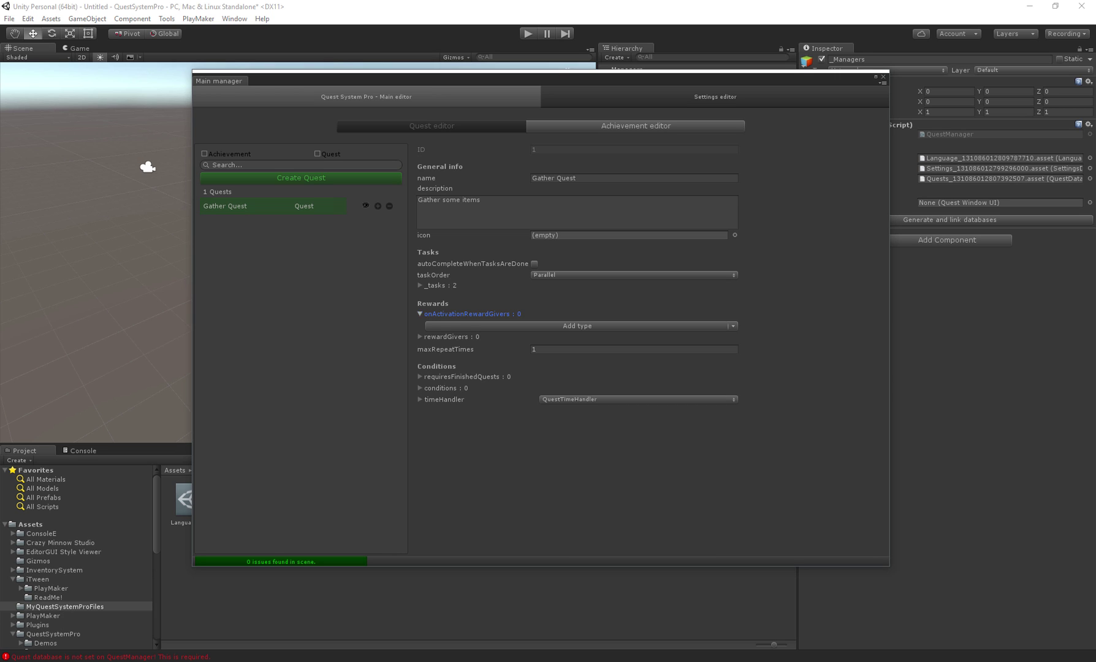
{"action": "left_click", "coordinate": [420, 314]}
{"action": "left_click", "coordinate": [422, 326]}
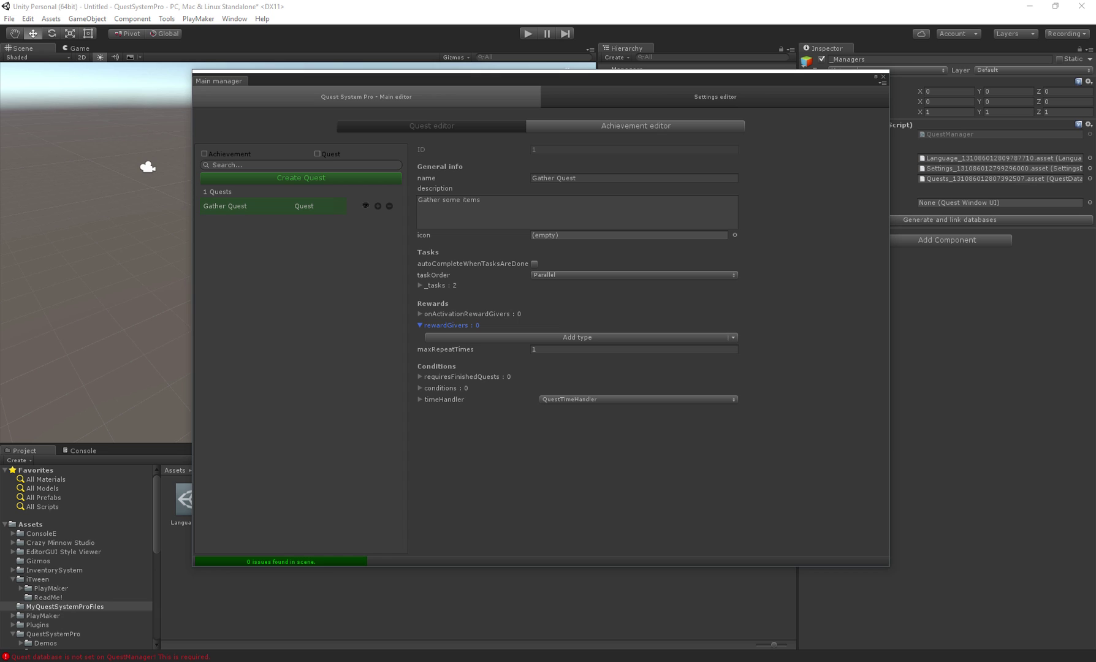
{"action": "left_click", "coordinate": [478, 337]}
{"action": "left_click", "coordinate": [456, 350]}
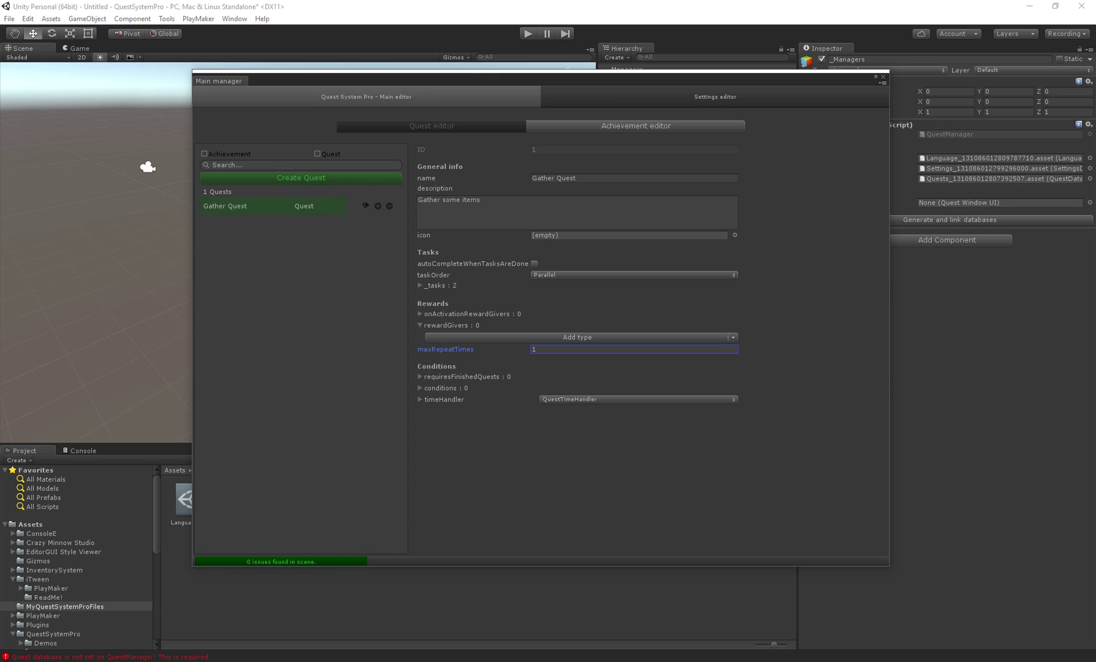
Look over the Main and Main2 tasks once more, collapse the task and reward lists, and check the maximum repeat times
{"action": "left_click", "coordinate": [439, 286]}
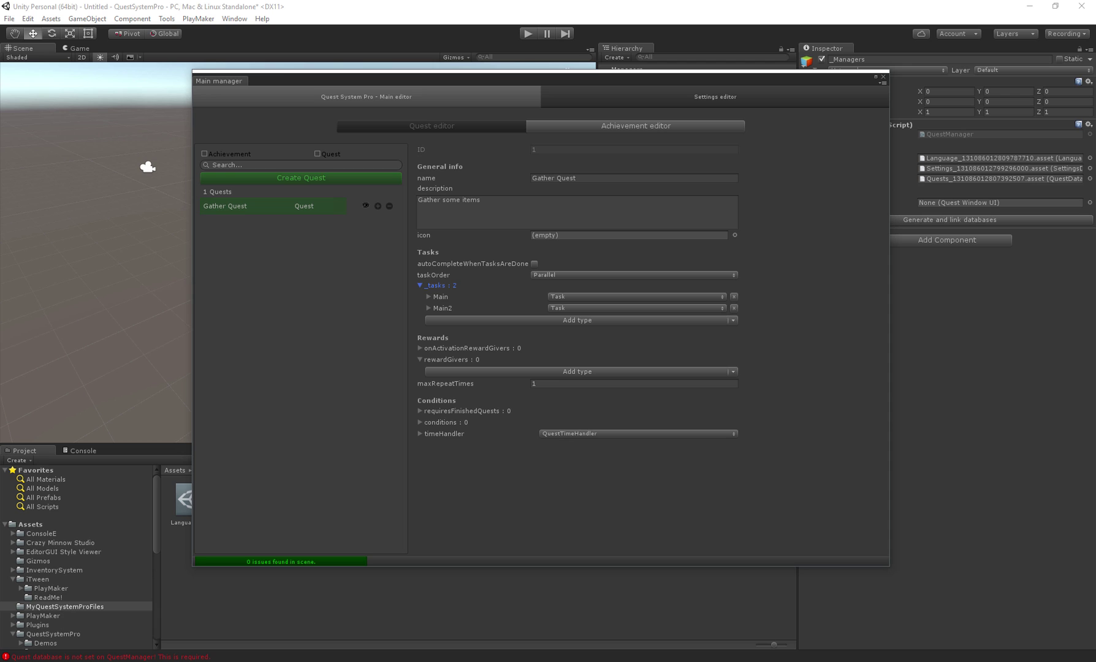
{"action": "left_click", "coordinate": [431, 308]}
{"action": "left_click", "coordinate": [431, 297]}
{"action": "left_click", "coordinate": [431, 296]}
{"action": "left_click", "coordinate": [431, 308]}
{"action": "left_click", "coordinate": [430, 285]}
{"action": "left_click", "coordinate": [442, 349]}
{"action": "left_click", "coordinate": [439, 325]}
{"action": "left_click", "coordinate": [552, 338]}
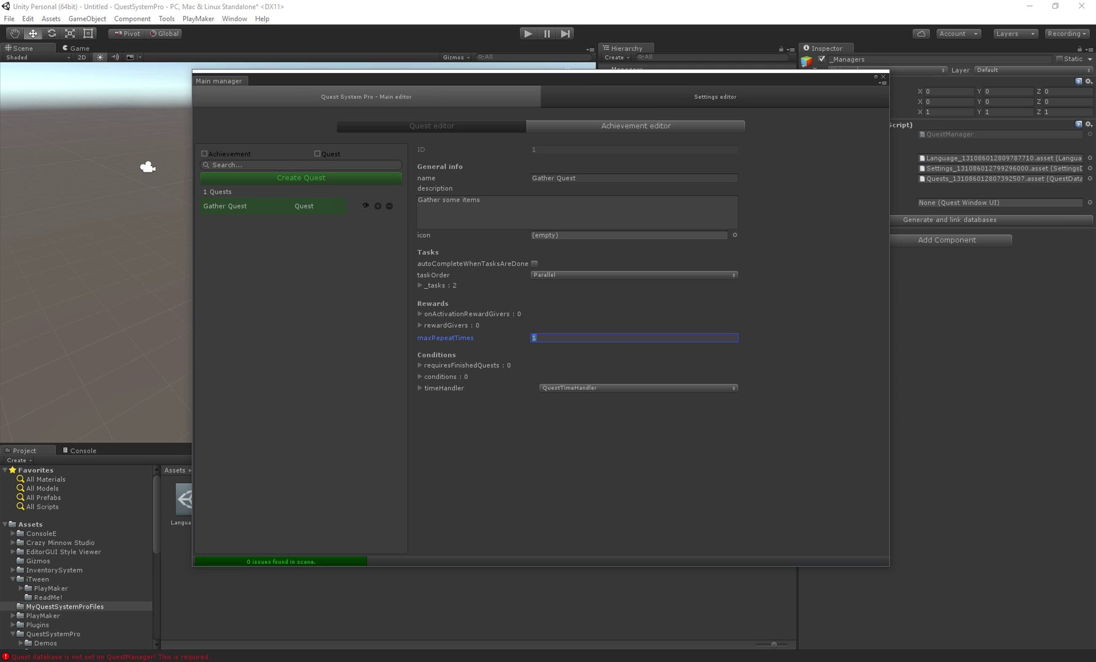
Try adding a required finished quest to the Gather Quest's conditions, view the quest picker and remove the entry
{"action": "left_click", "coordinate": [460, 365]}
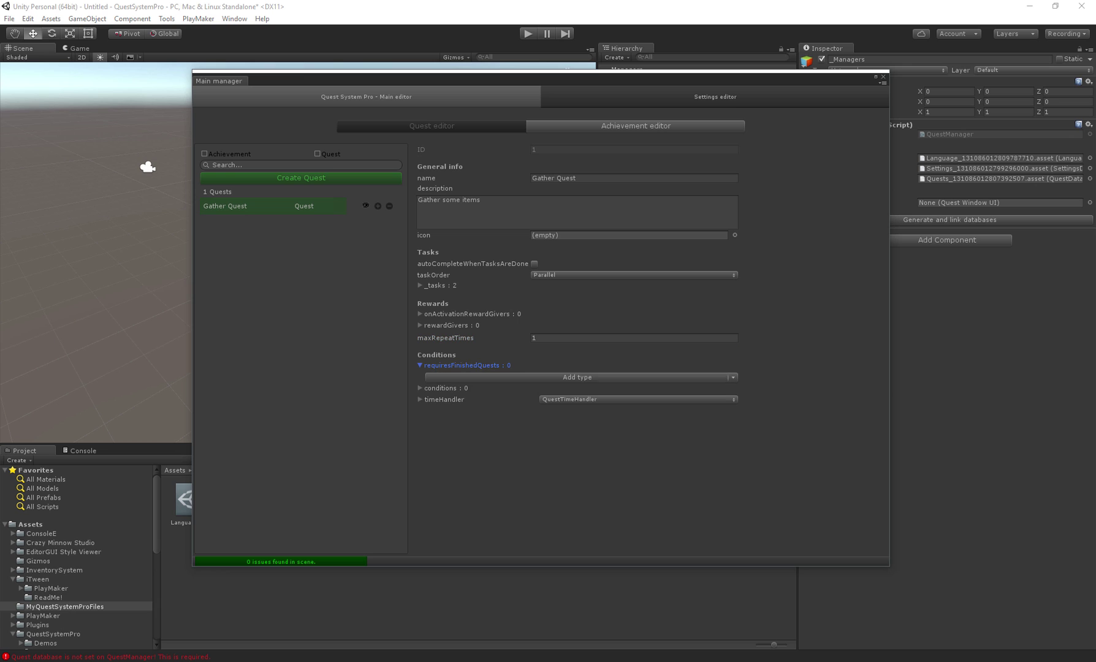
{"action": "left_click", "coordinate": [576, 377]}
{"action": "left_click", "coordinate": [460, 365]}
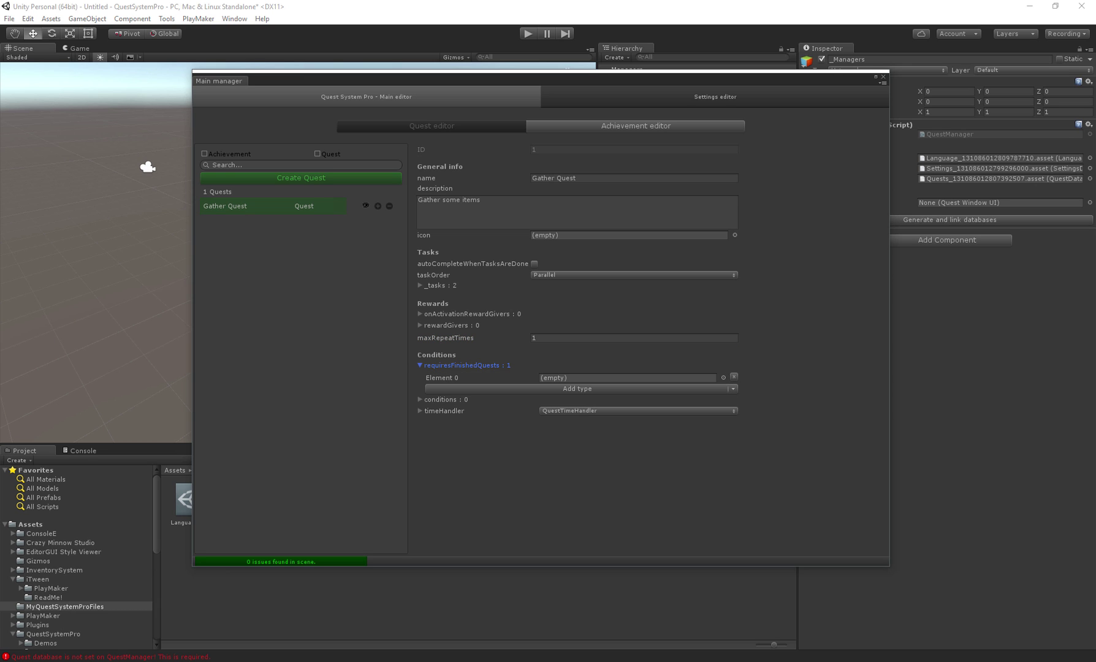
{"action": "left_click", "coordinate": [723, 378]}
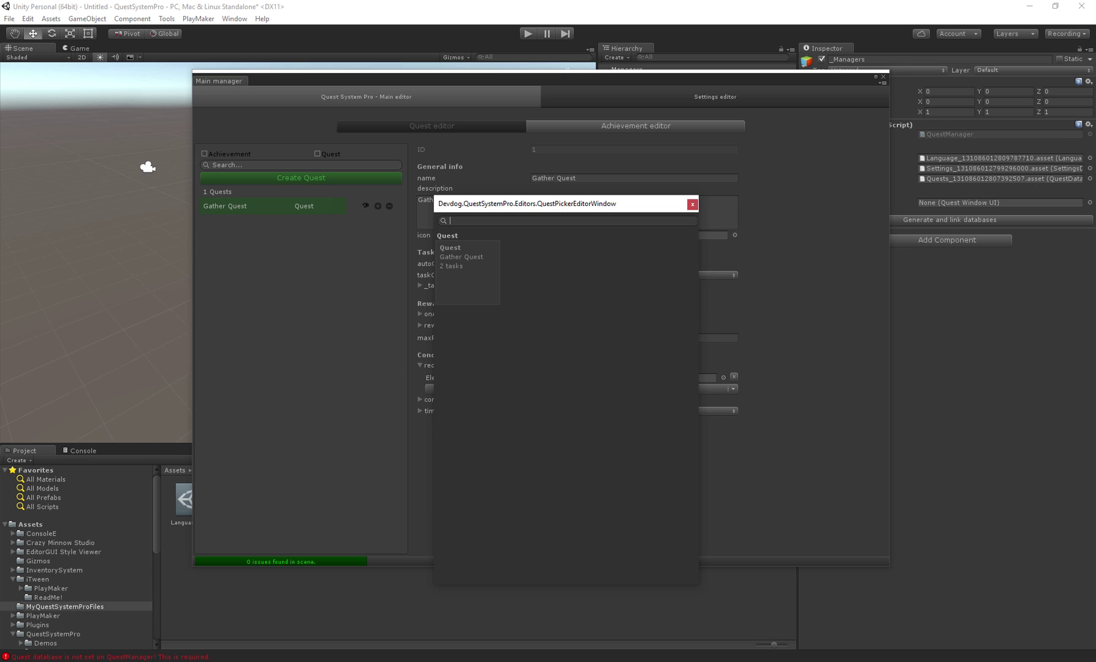
{"action": "key", "text": "Escape"}
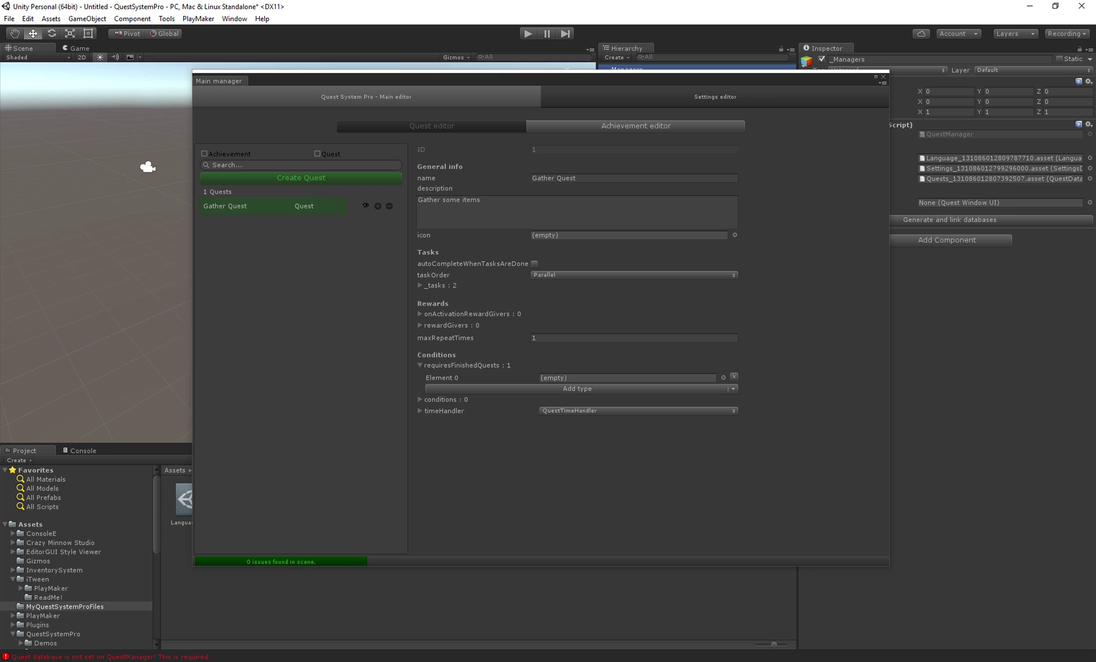
{"action": "left_click", "coordinate": [734, 377]}
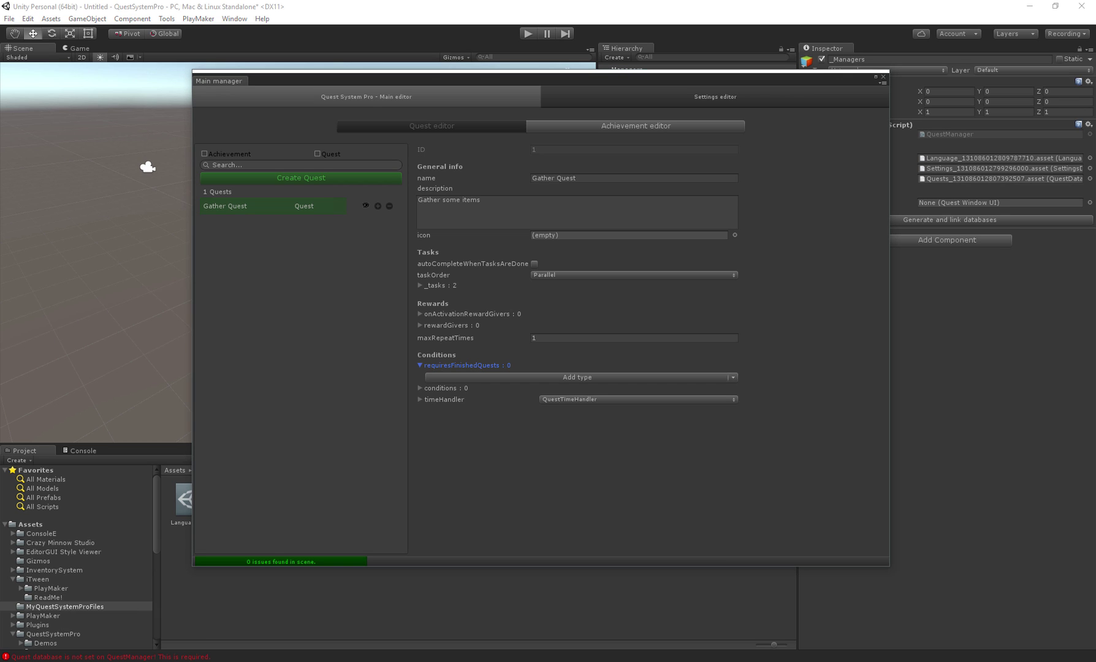
{"action": "left_click", "coordinate": [459, 365]}
Check which condition types can be added to the Gather Quest's conditions
{"action": "left_click", "coordinate": [447, 377]}
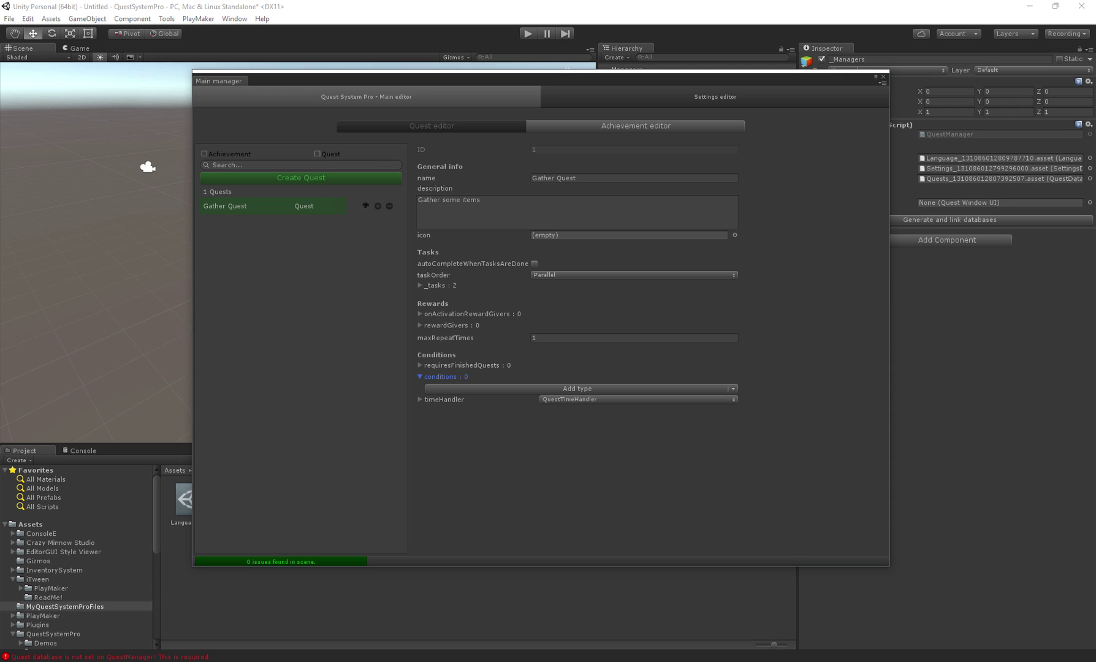
{"action": "left_click", "coordinate": [495, 389]}
{"action": "key", "text": "Escape"}
{"action": "left_click", "coordinate": [420, 377]}
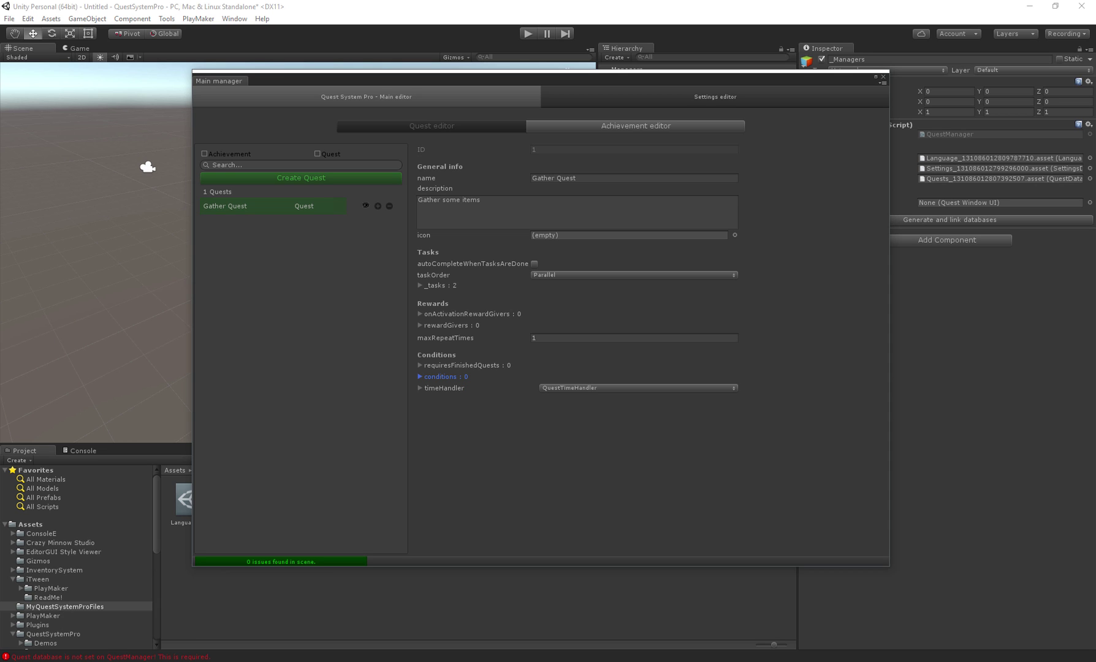
Examine the quest time handler's failQuestWhenOutOfTime option alongside the Main task's time limit settings
{"action": "left_click_drag", "start_coordinate": [466, 73], "coordinate": [444, 68]}
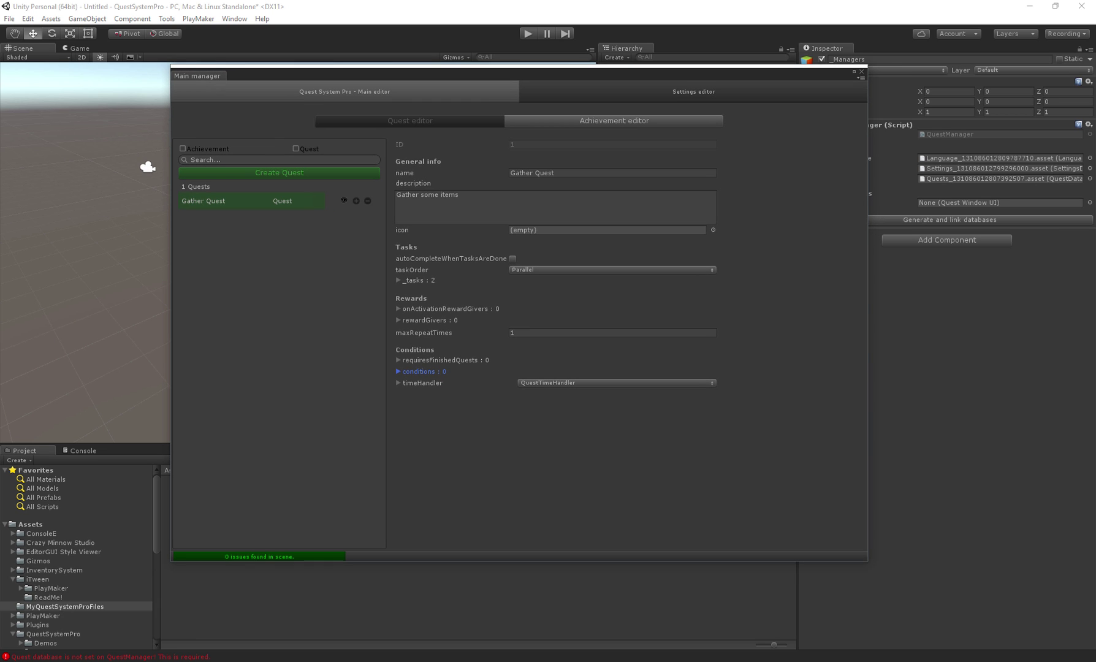
{"action": "left_click", "coordinate": [399, 383]}
{"action": "left_click", "coordinate": [444, 395]}
{"action": "left_click", "coordinate": [404, 280]}
{"action": "left_click", "coordinate": [410, 291]}
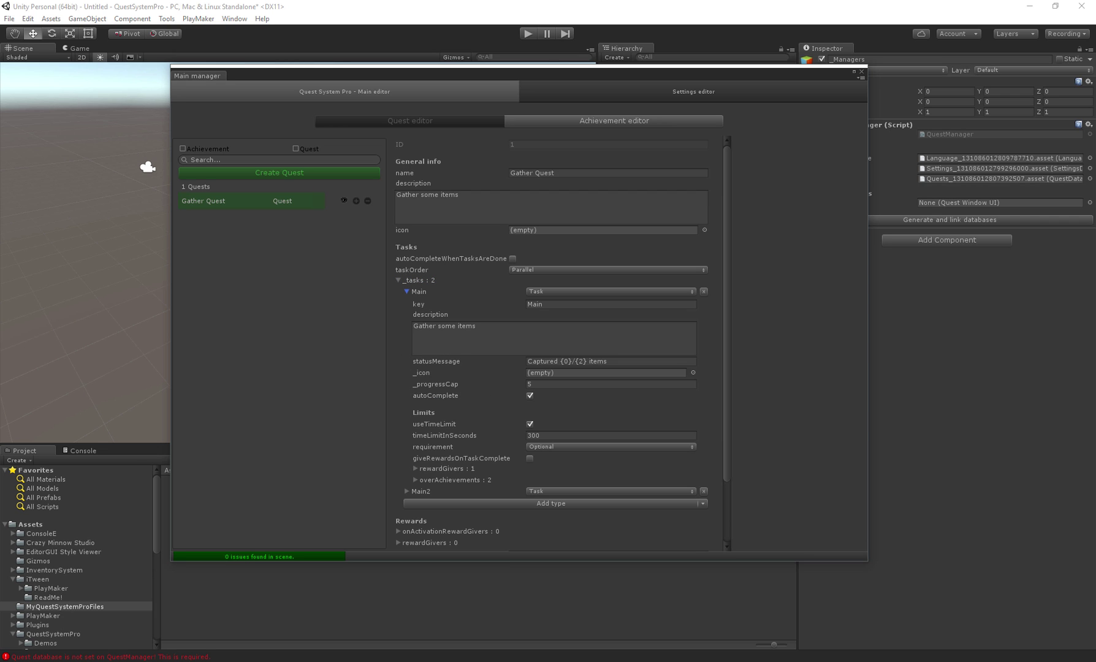
{"action": "scroll", "coordinate": [559, 343], "scroll_direction": "down", "scroll_amount": 5}
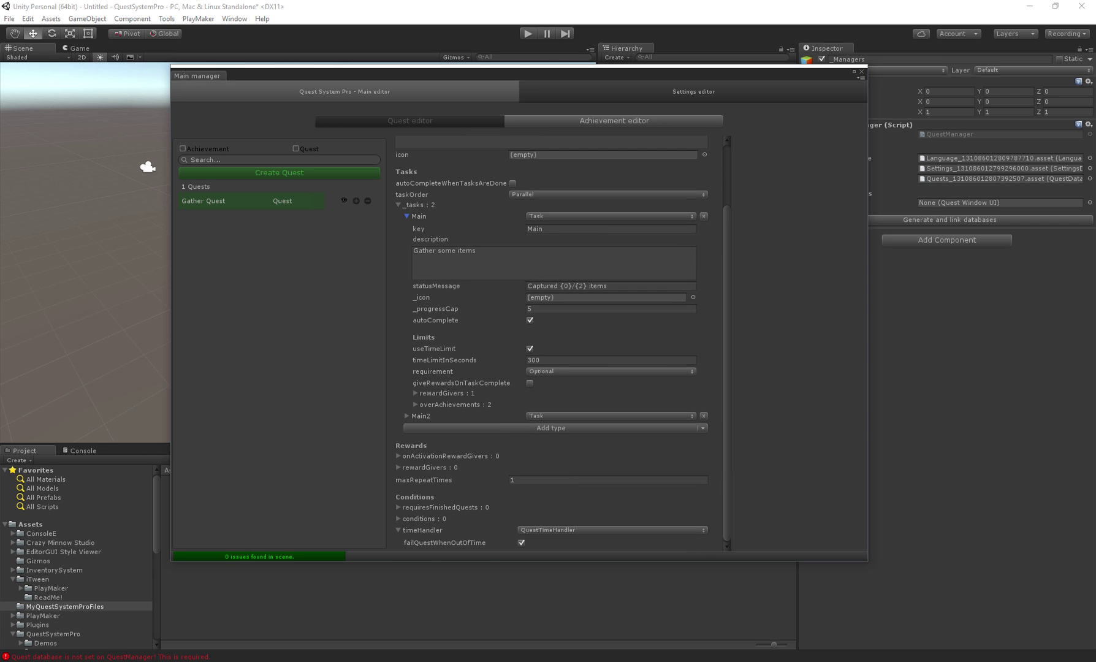
{"action": "left_click", "coordinate": [434, 349]}
{"action": "left_click", "coordinate": [439, 360]}
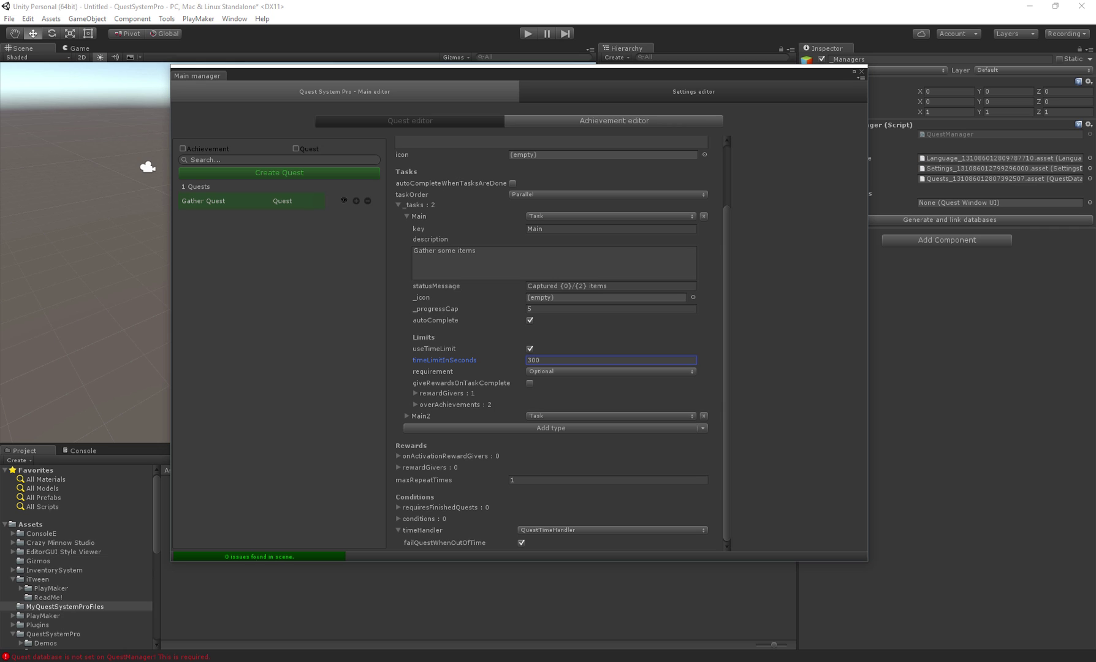
{"action": "left_click", "coordinate": [444, 543]}
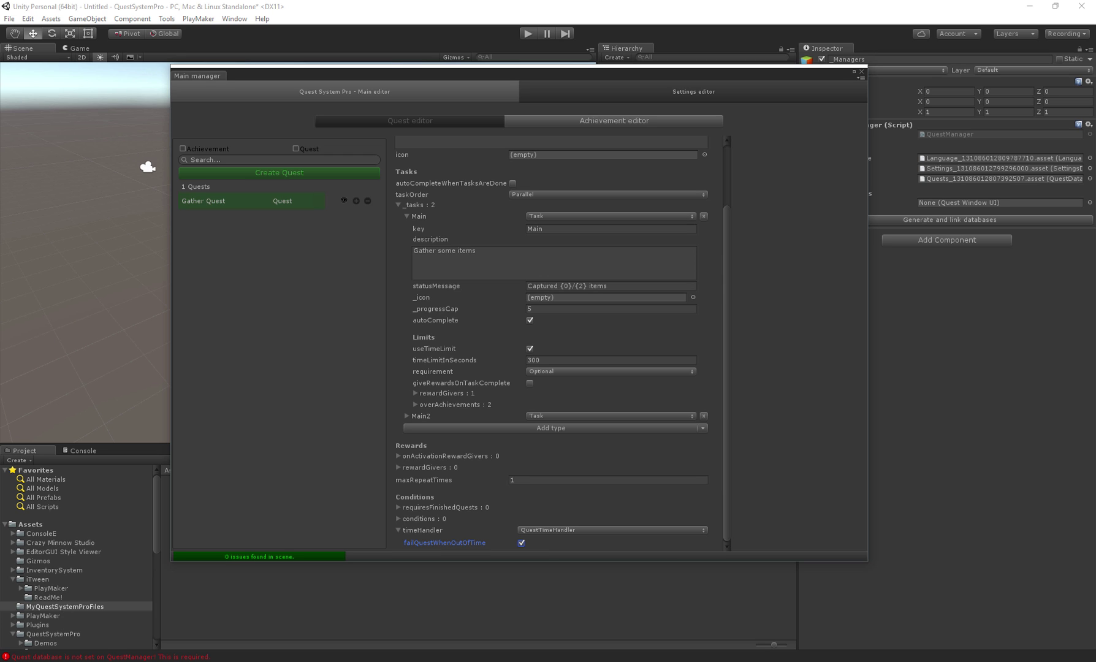
Create a new achievement of type Achievement in the achievement editor
{"action": "scroll", "coordinate": [561, 343], "scroll_direction": "up", "scroll_amount": 5}
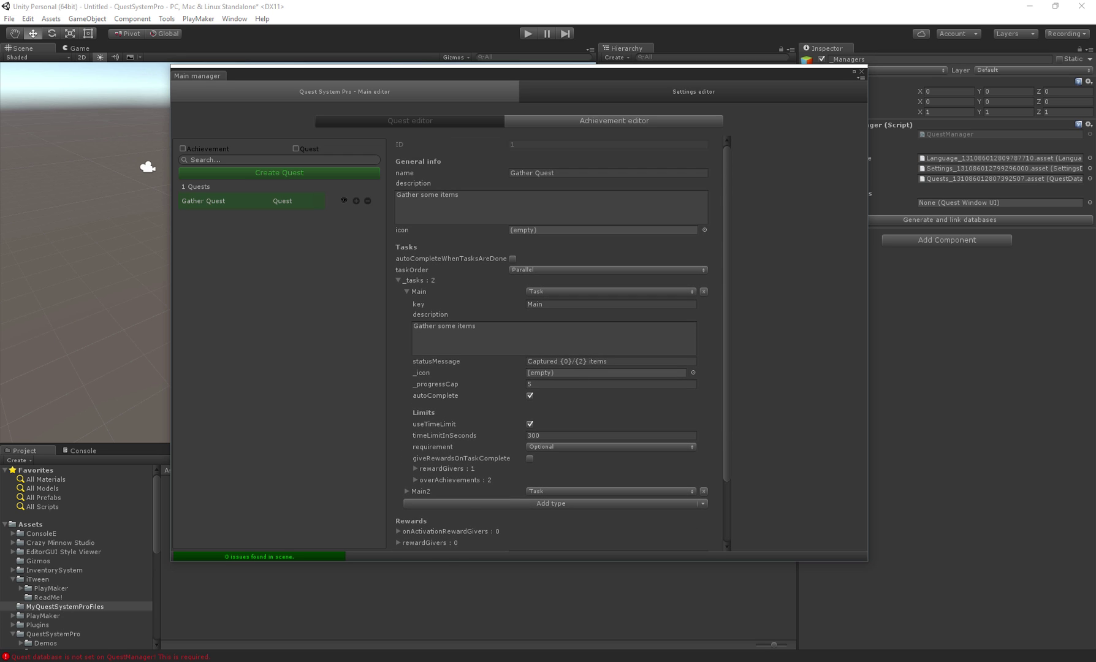
{"action": "left_click", "coordinate": [614, 122]}
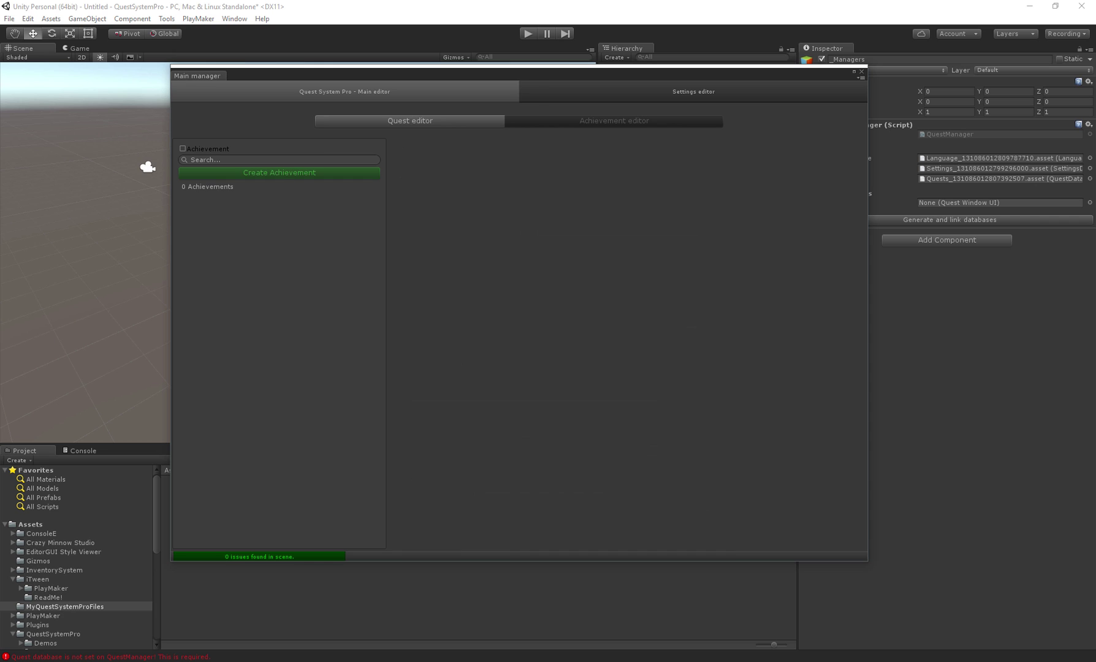
{"action": "left_click", "coordinate": [279, 172]}
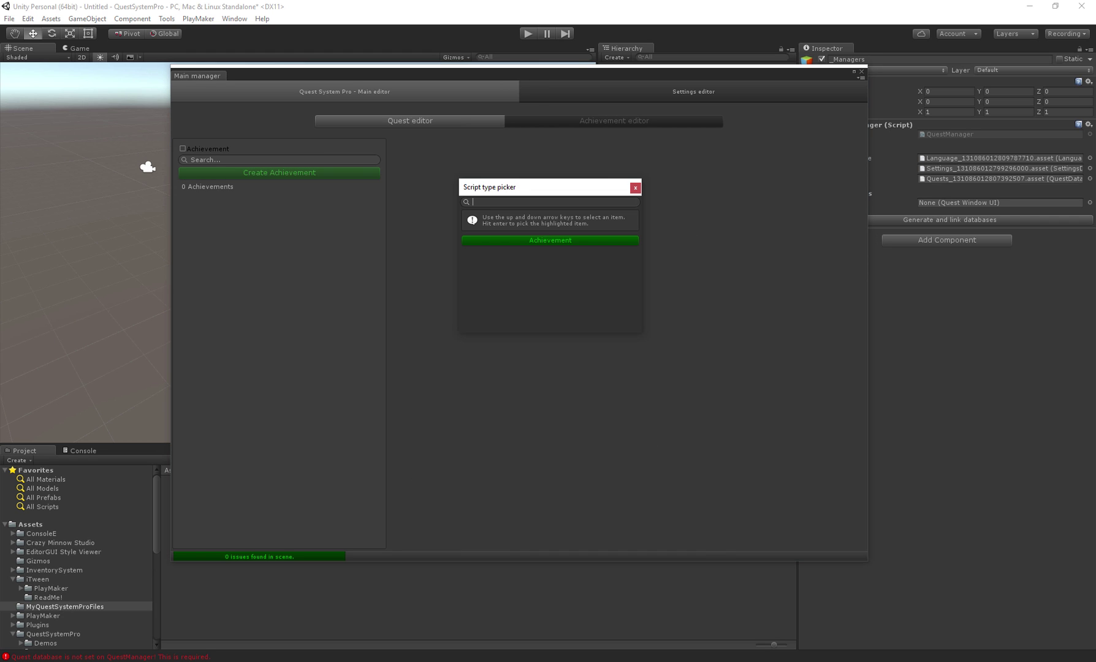
{"action": "key", "text": "Return"}
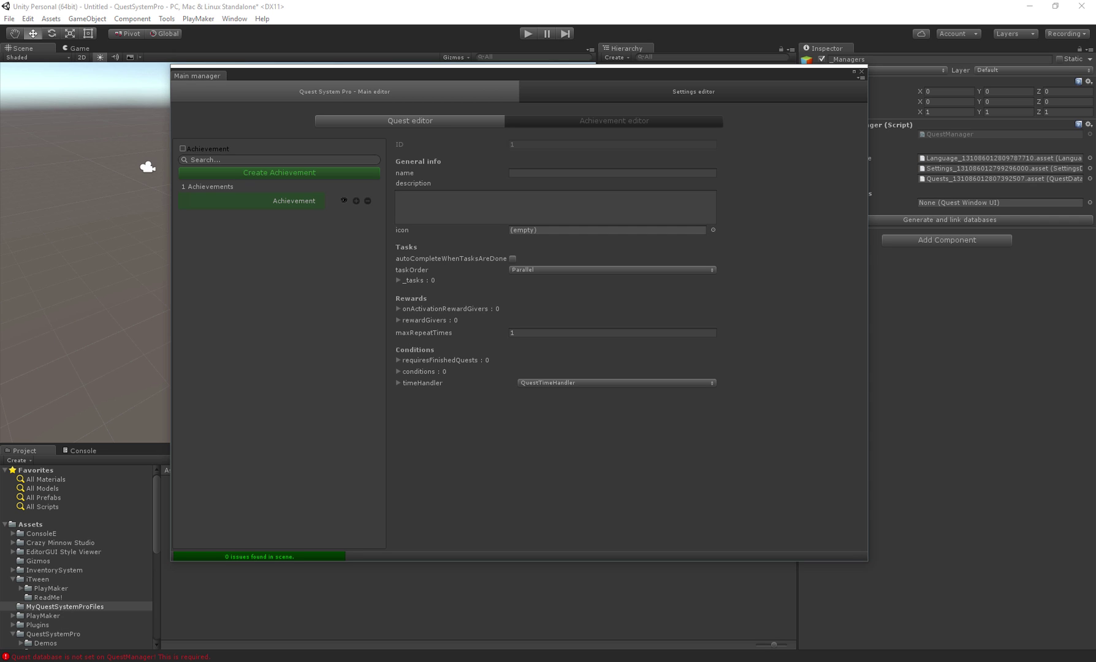
Compare the new achievement's fields with those of the Gather Quest and return to the quest editor
{"action": "left_click", "coordinate": [410, 121]}
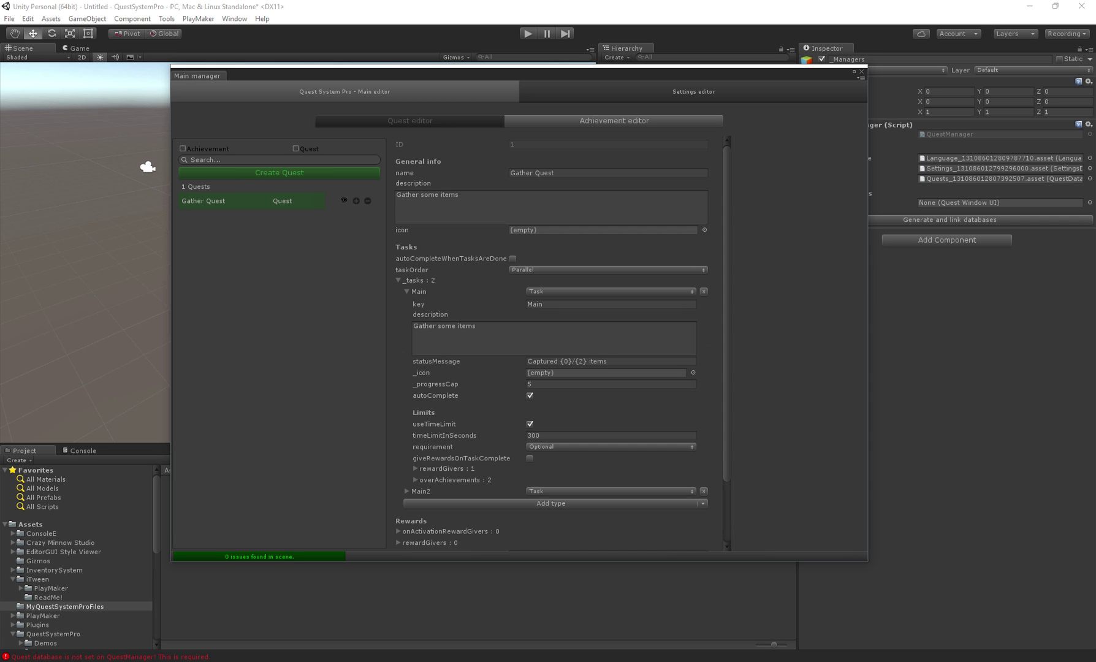
{"action": "left_click", "coordinate": [613, 121]}
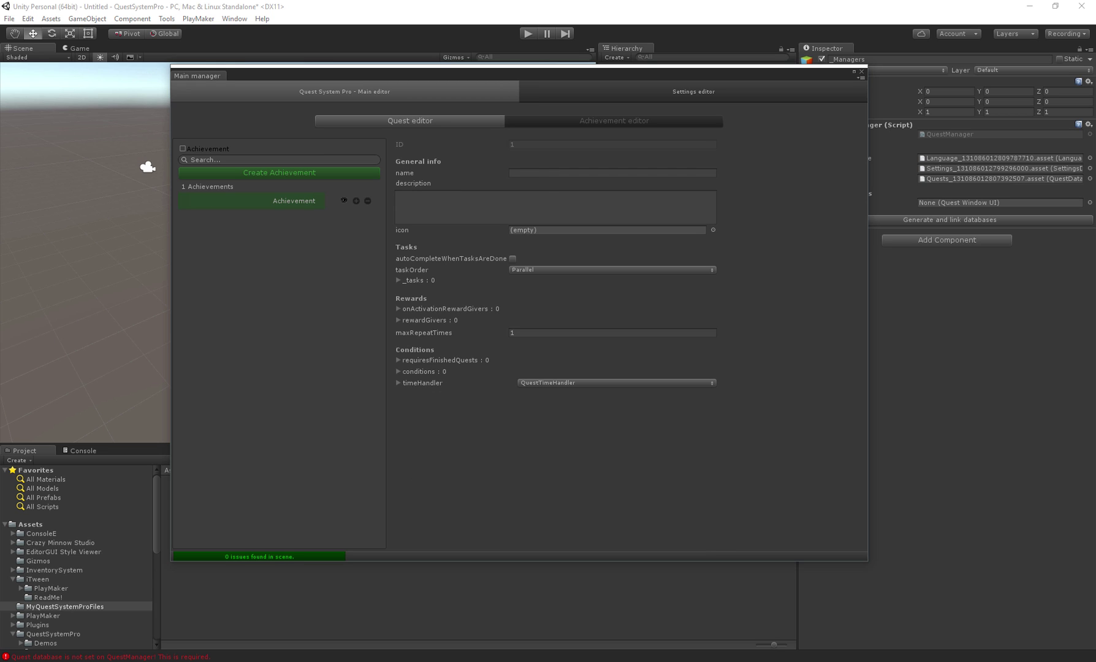
{"action": "left_click", "coordinate": [612, 173]}
{"action": "left_click", "coordinate": [409, 121]}
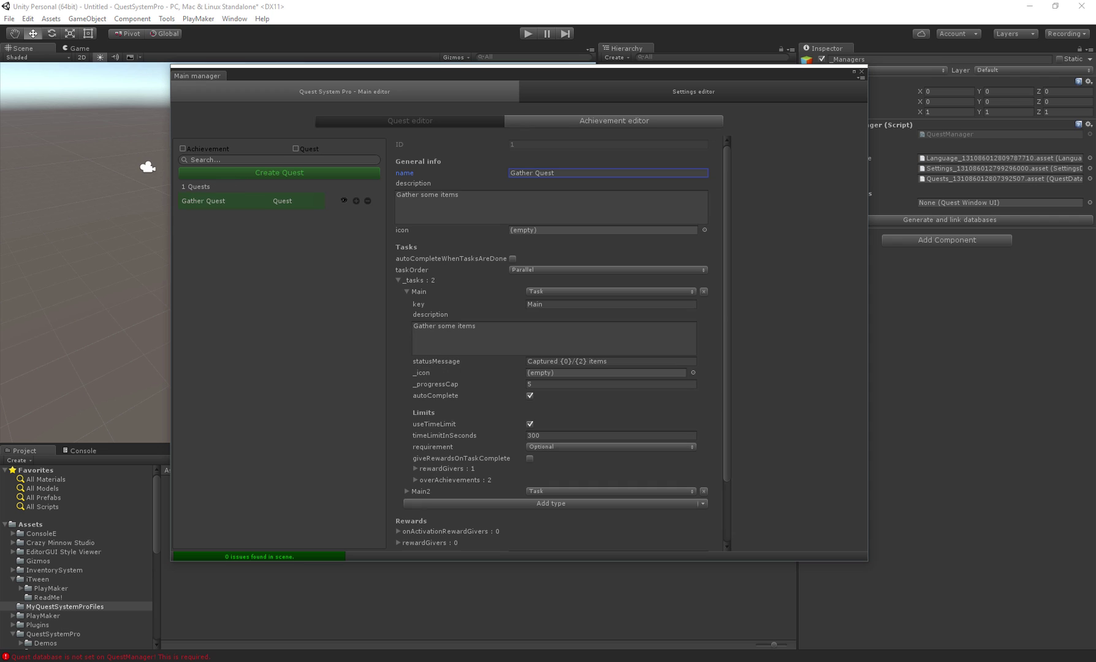
{"action": "left_click_drag", "start_coordinate": [453, 66], "coordinate": [426, 74]}
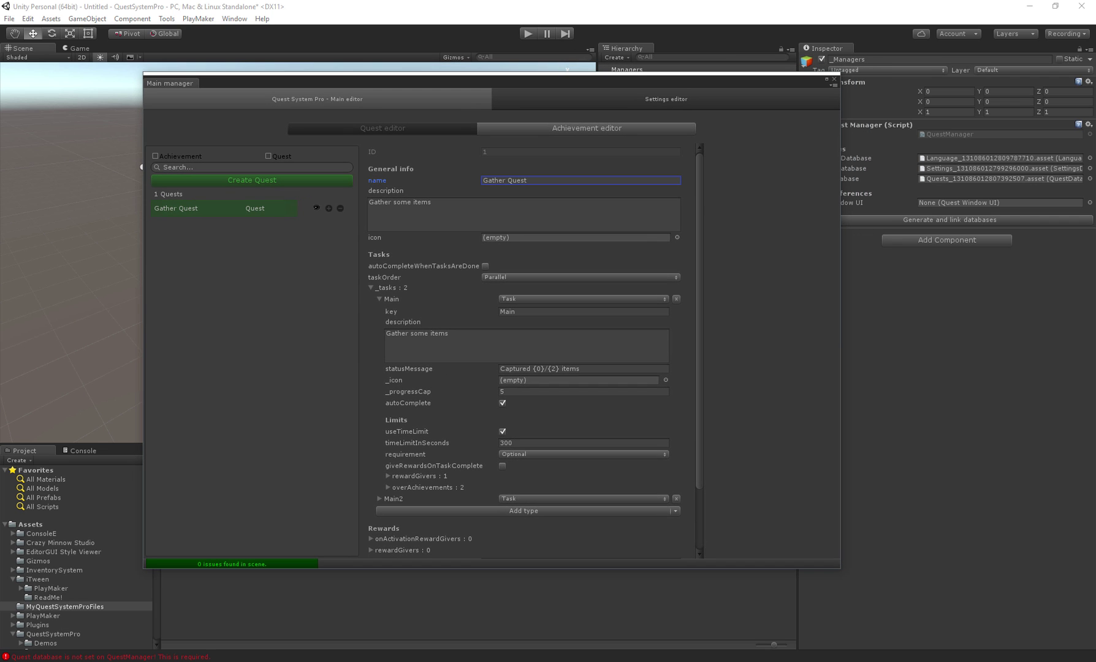